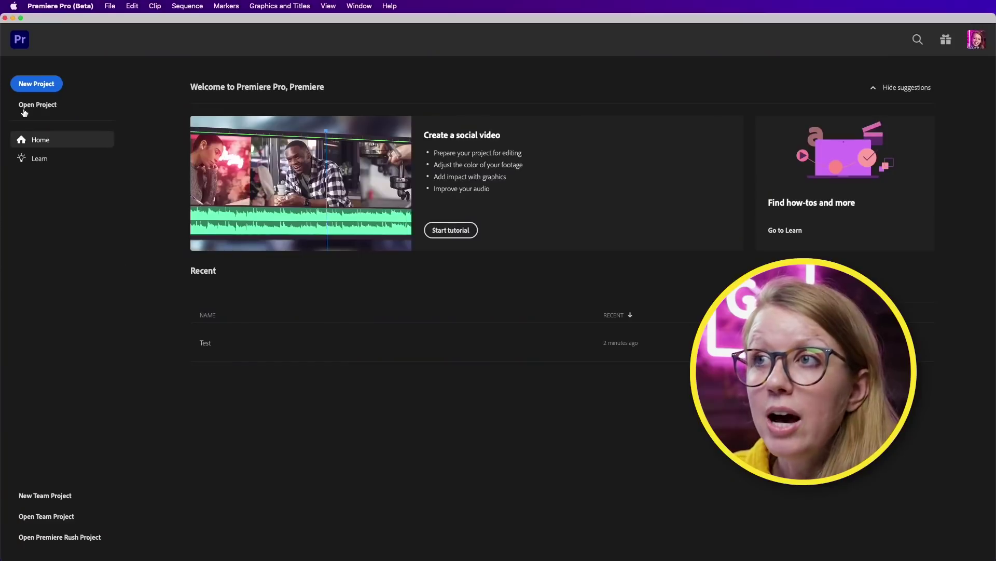
Step: Start a new project from the Home screen to reach the import view
left_click(57, 91)
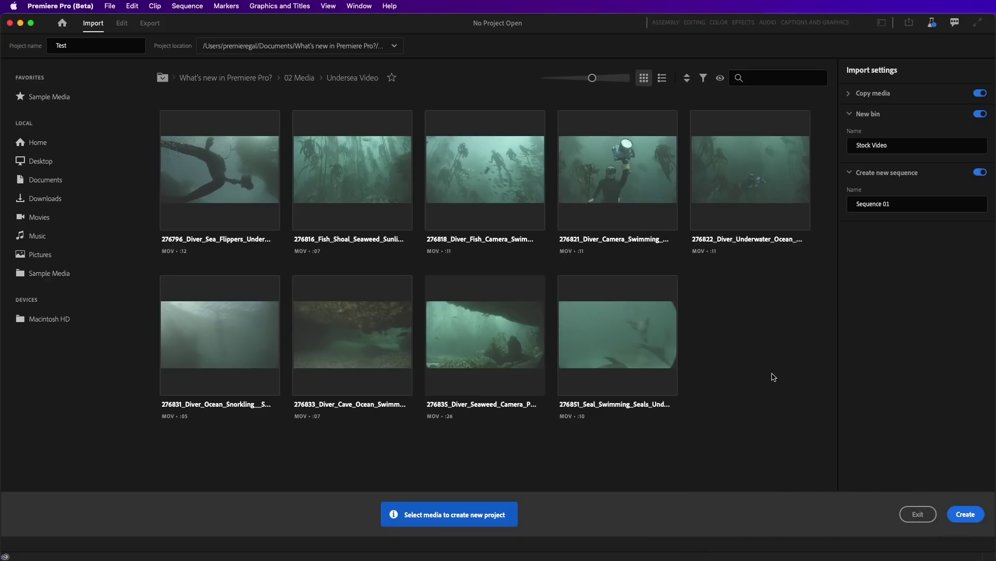
Step: Select all nine undersea clips, enlarge their thumbnails, and try List view before returning to Grid
left_click_drag(813, 404, 196, 140)
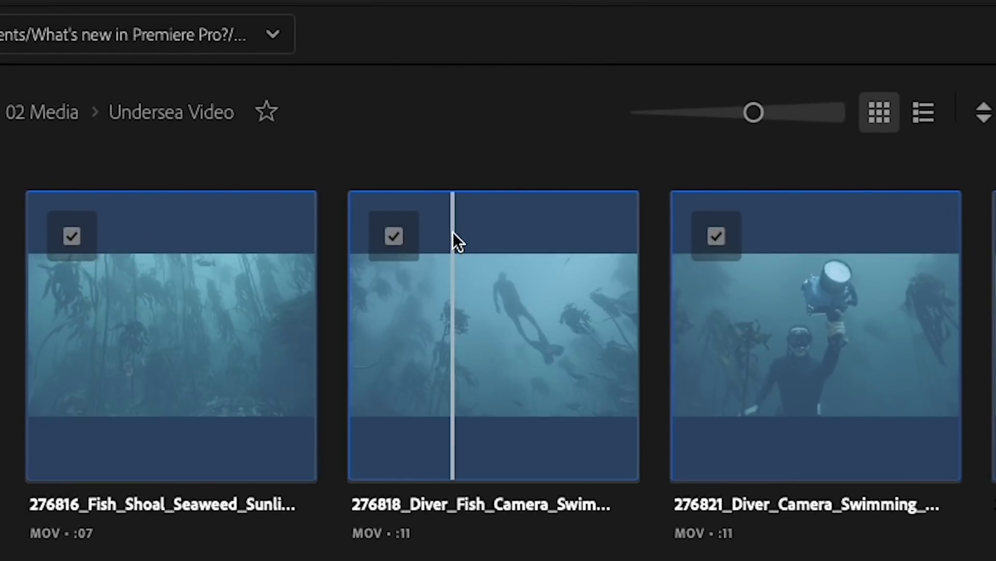
left_click(499, 116)
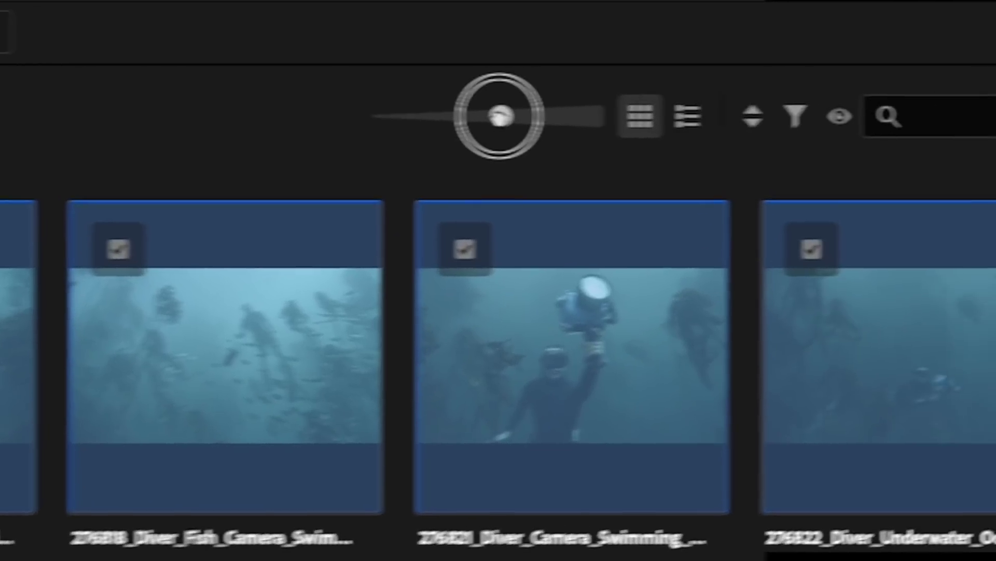
left_click_drag(500, 117, 438, 117)
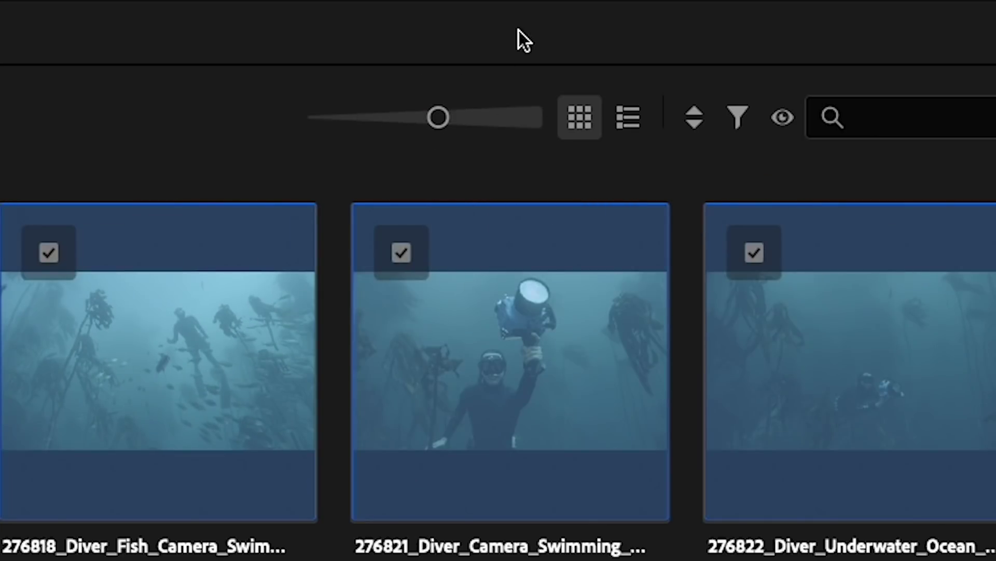
left_click(627, 121)
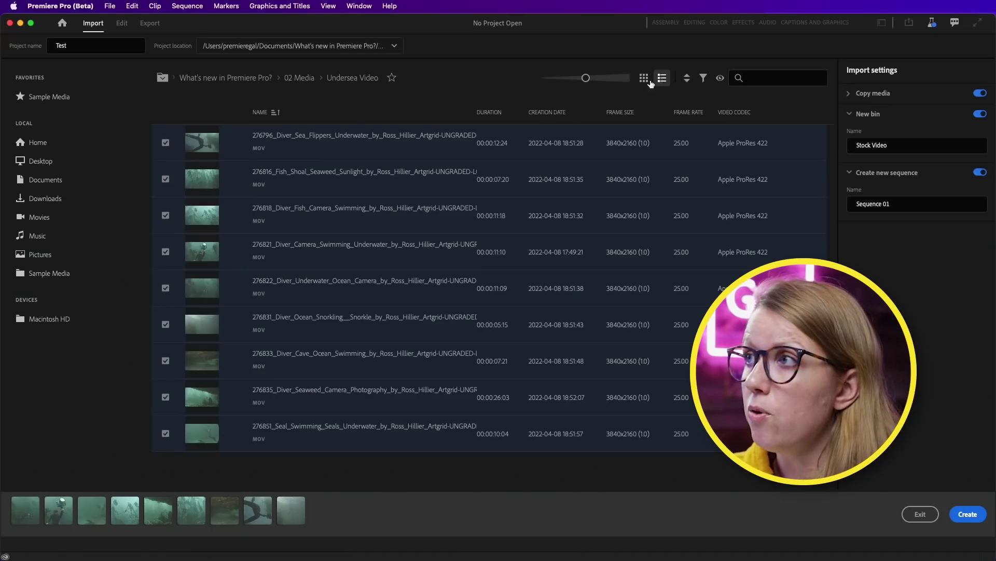
left_click(643, 79)
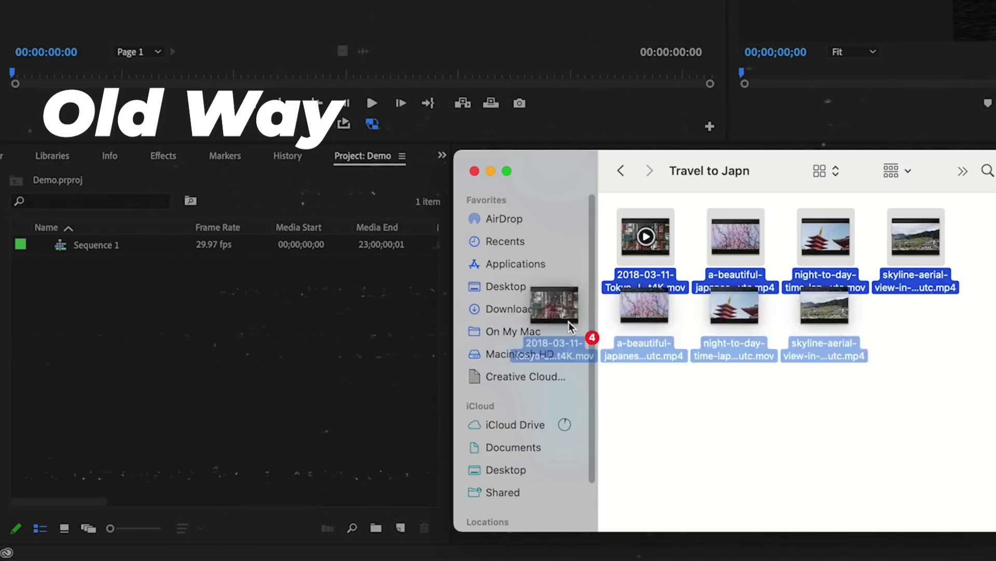
left_click_drag(568, 321, 96, 316)
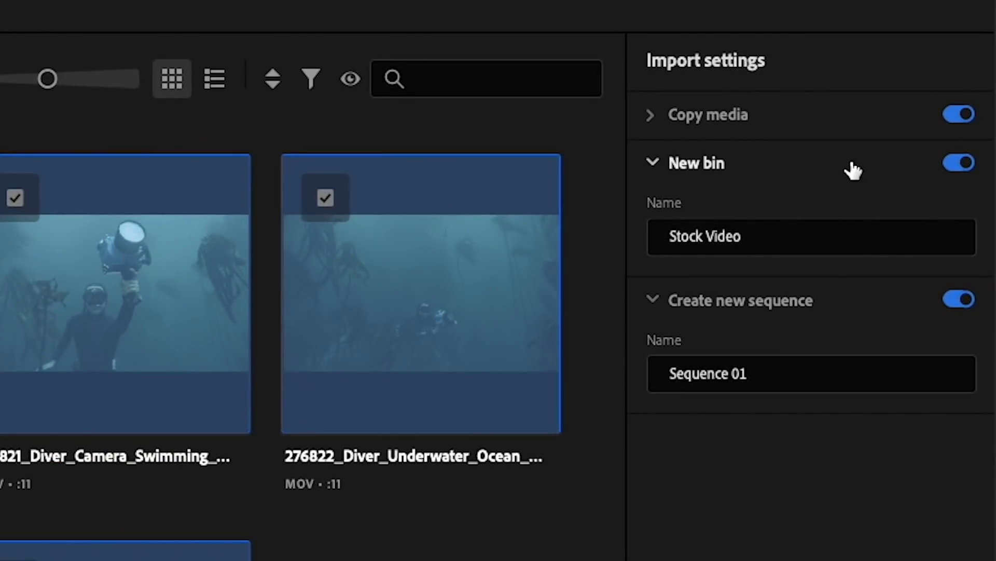
Step: Name the new bin Footage and create project Test with a new sequence
left_click(854, 171)
left_click(666, 175)
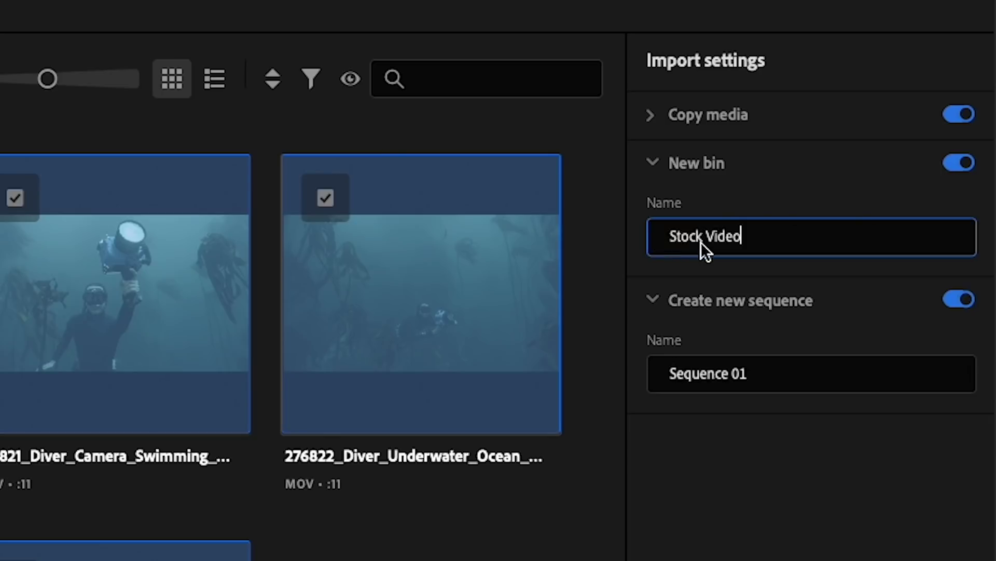
left_click_drag(761, 239, 651, 226)
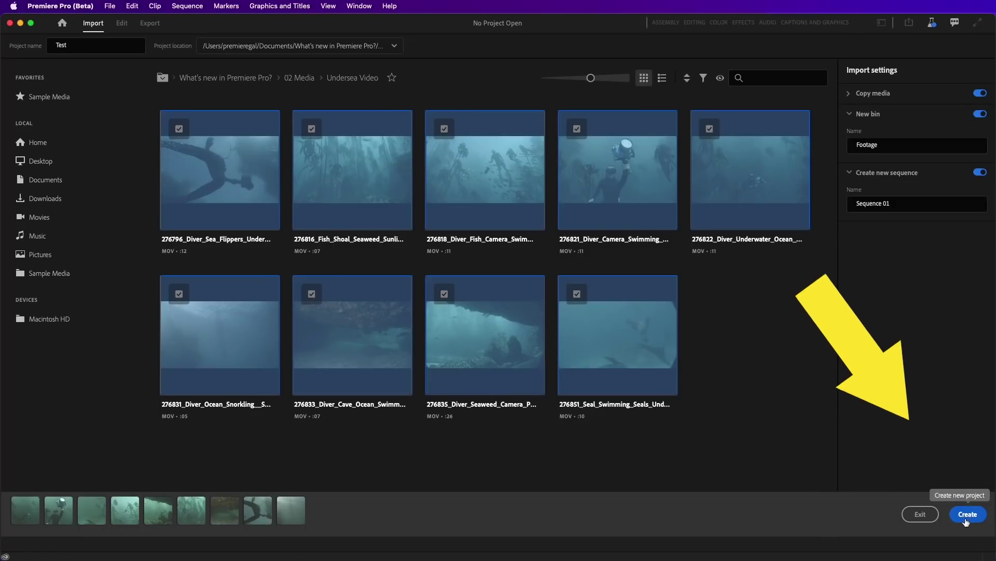
left_click(966, 518)
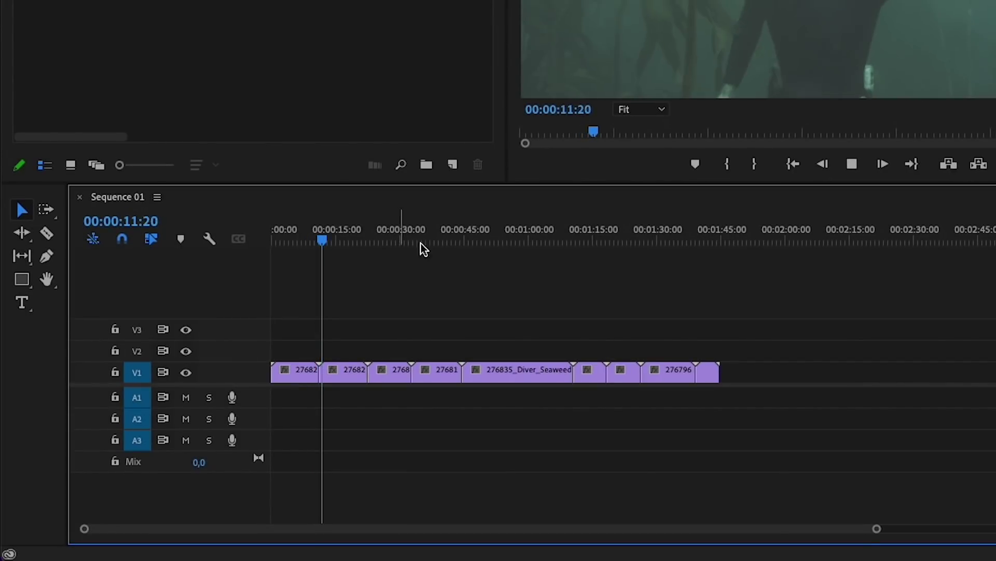
key("space")
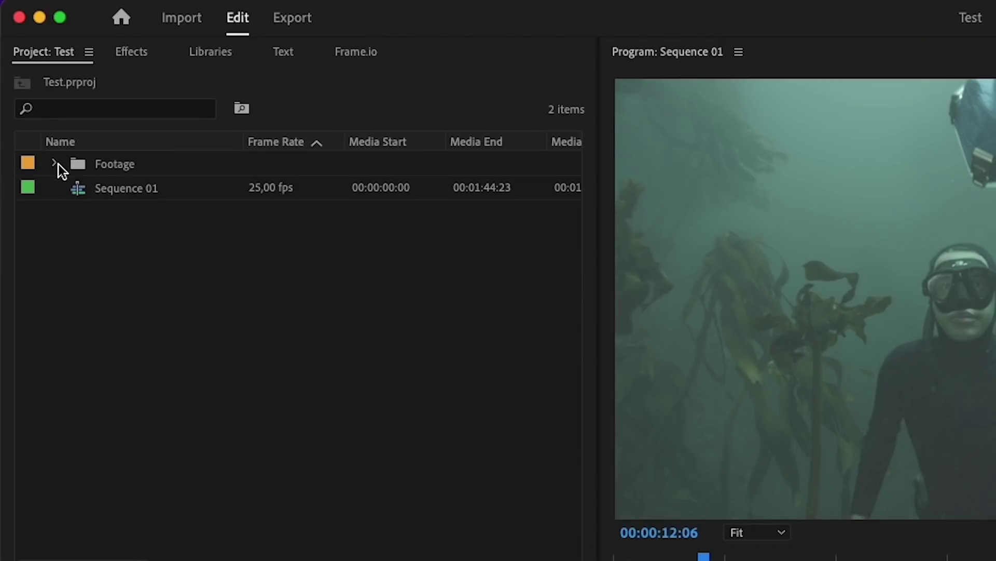
left_click(57, 164)
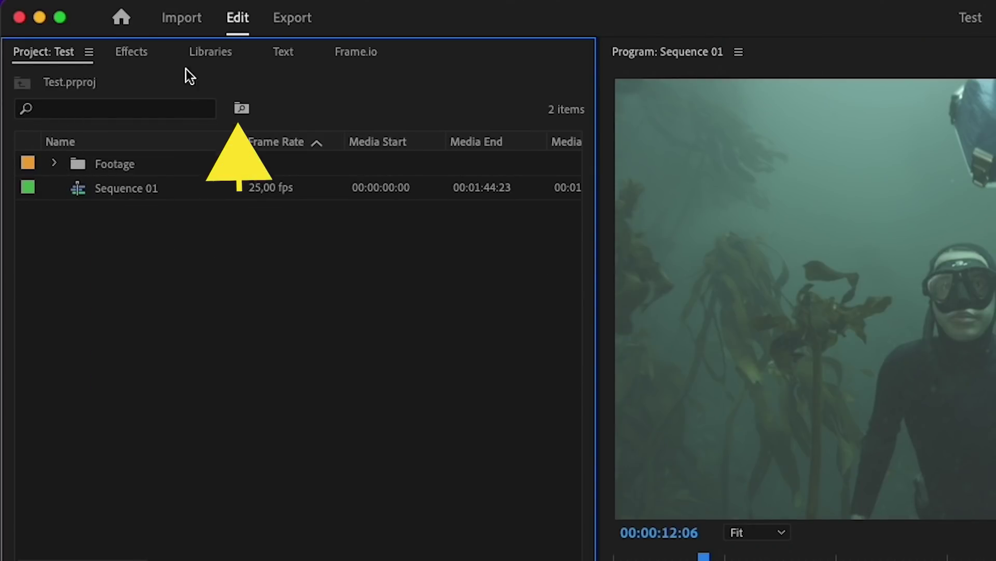
left_click(184, 20)
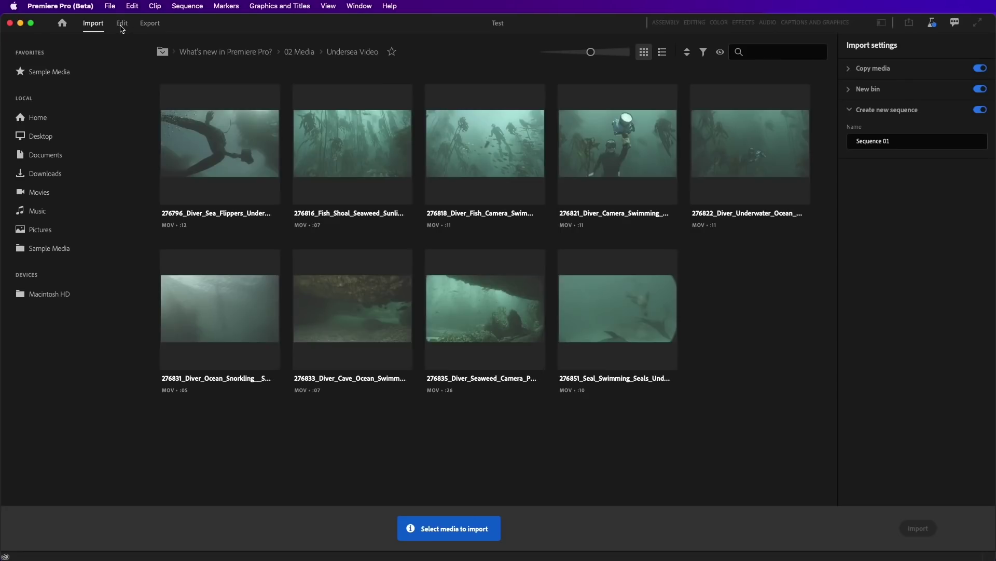
left_click(121, 24)
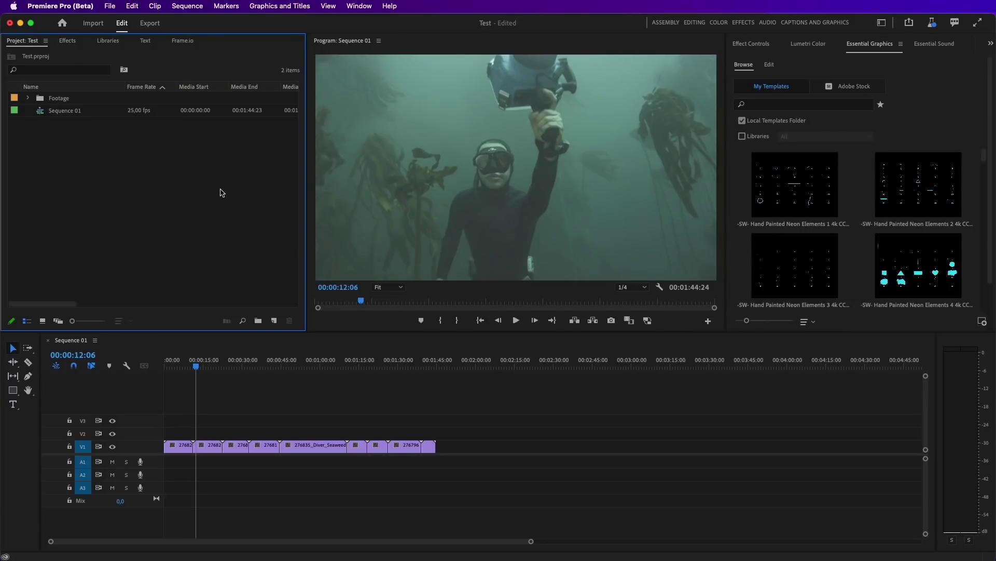
left_click(150, 22)
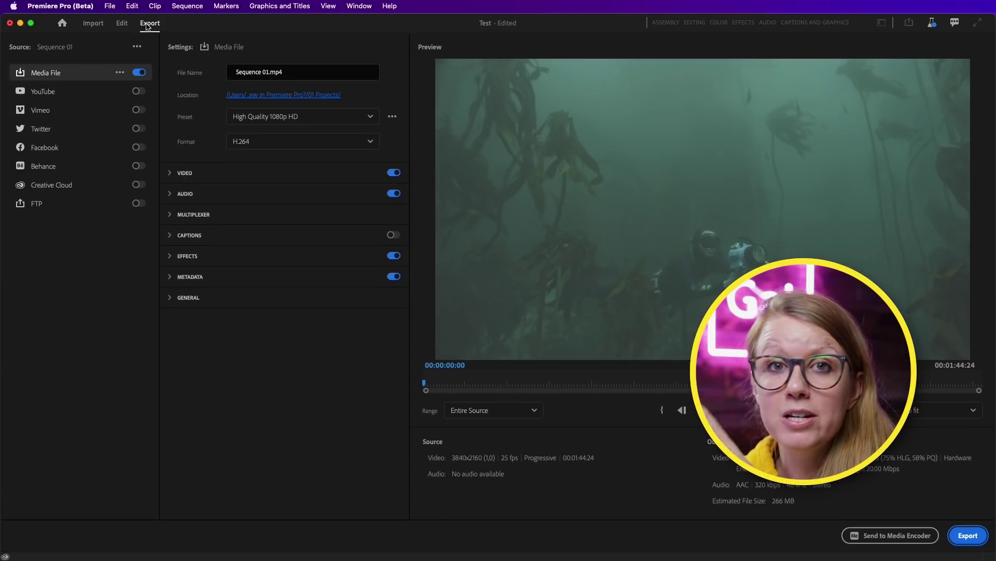
left_click(121, 23)
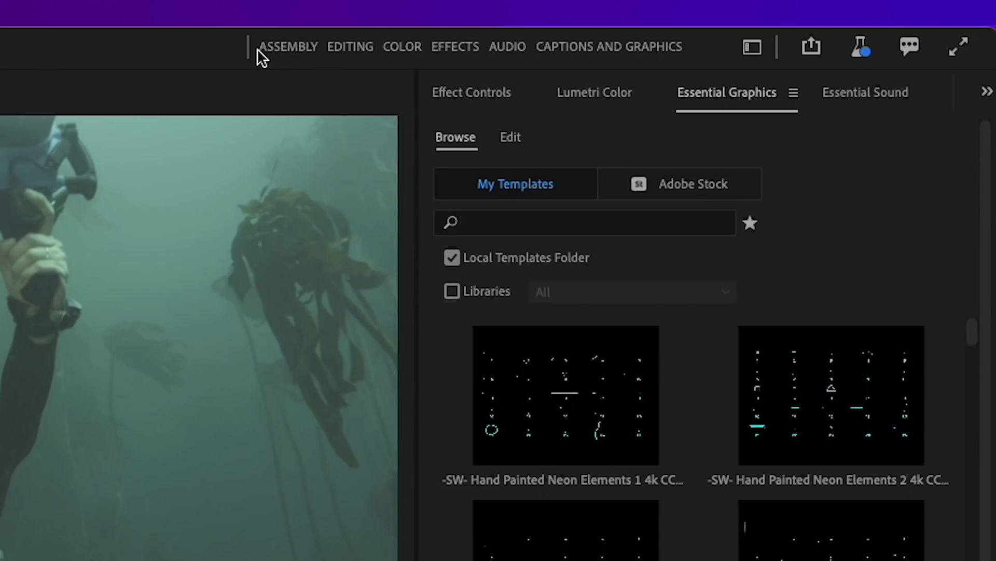
Step: Hide the workspace tabs in the header, then show them again
left_click(751, 46)
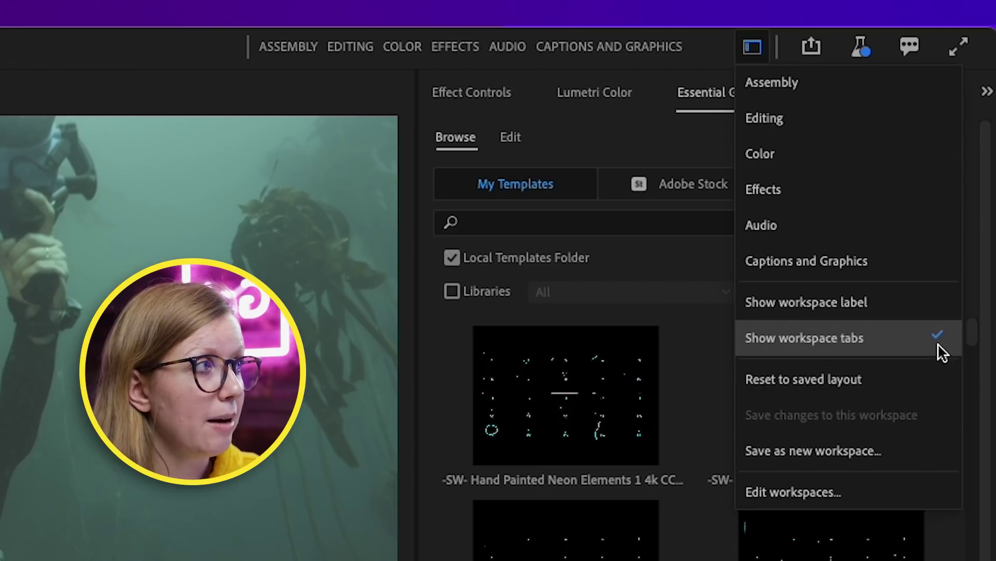
left_click(908, 341)
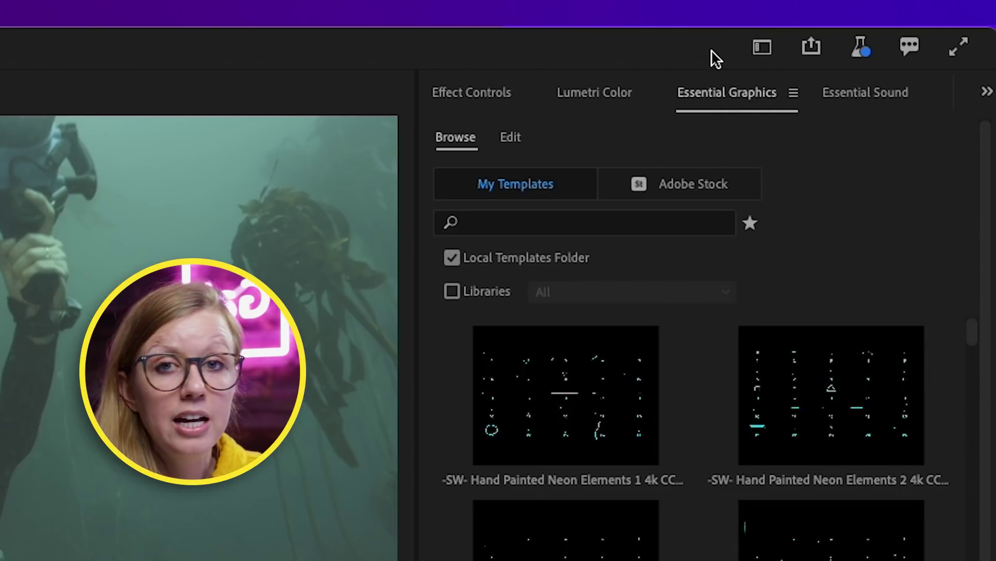
left_click(762, 49)
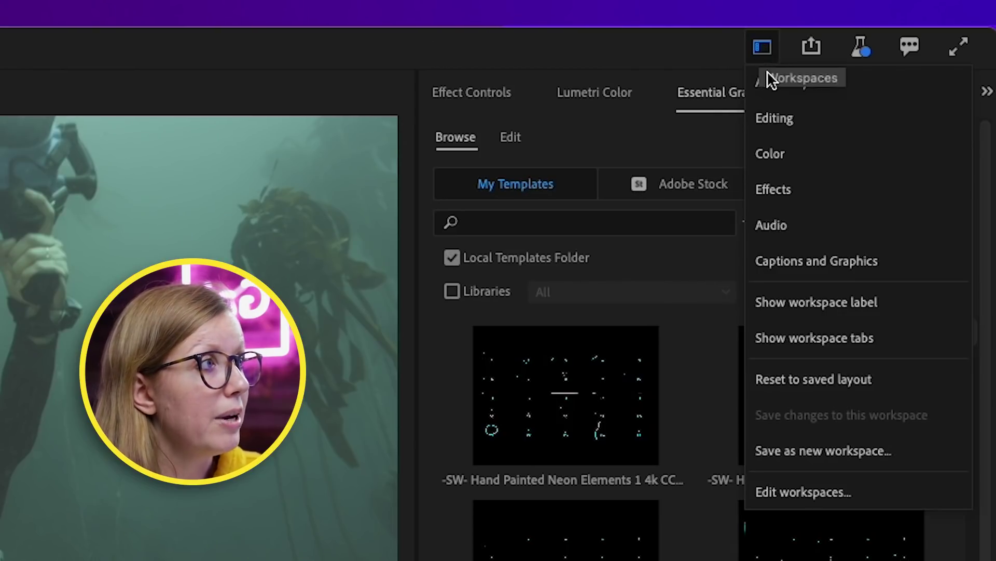
left_click(862, 351)
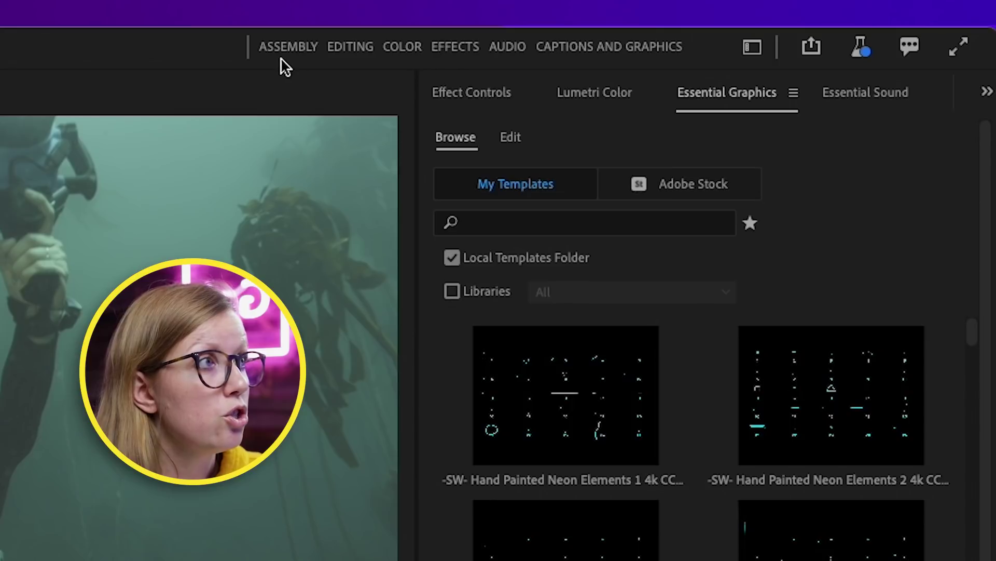
Step: Move the Audio workspace to Do Not Show and widen the workspace name area
left_click(755, 51)
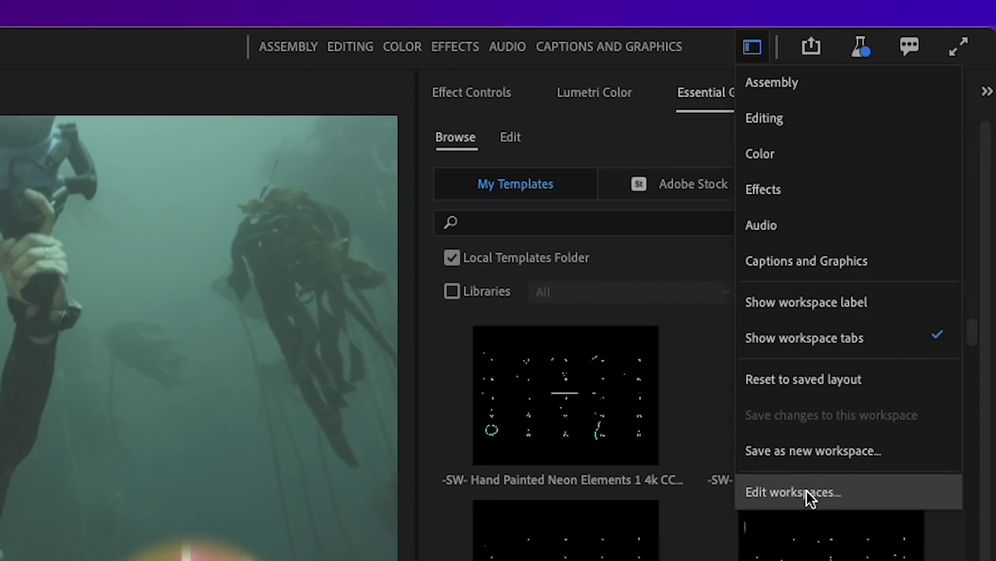
left_click(807, 492)
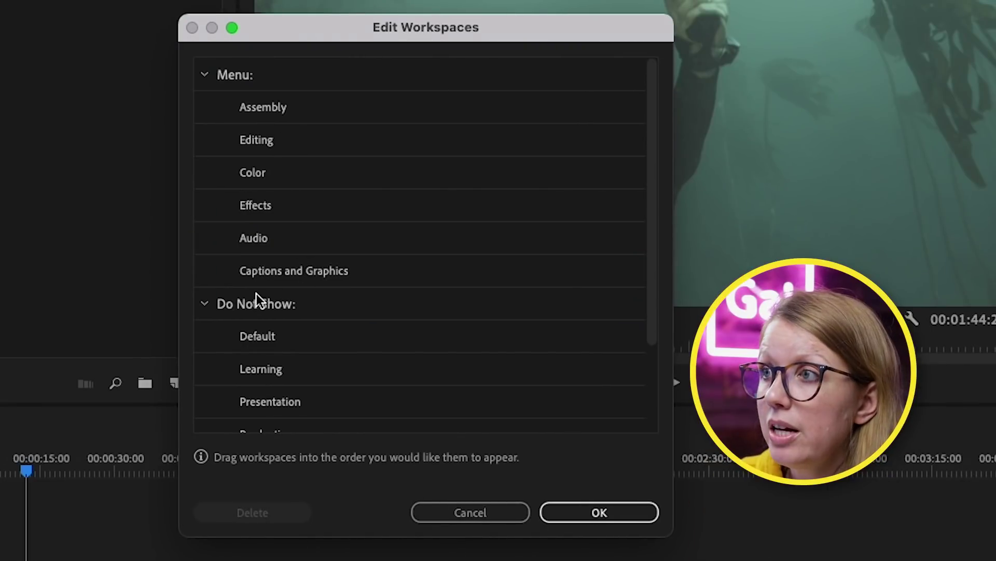
left_click_drag(254, 238, 253, 317)
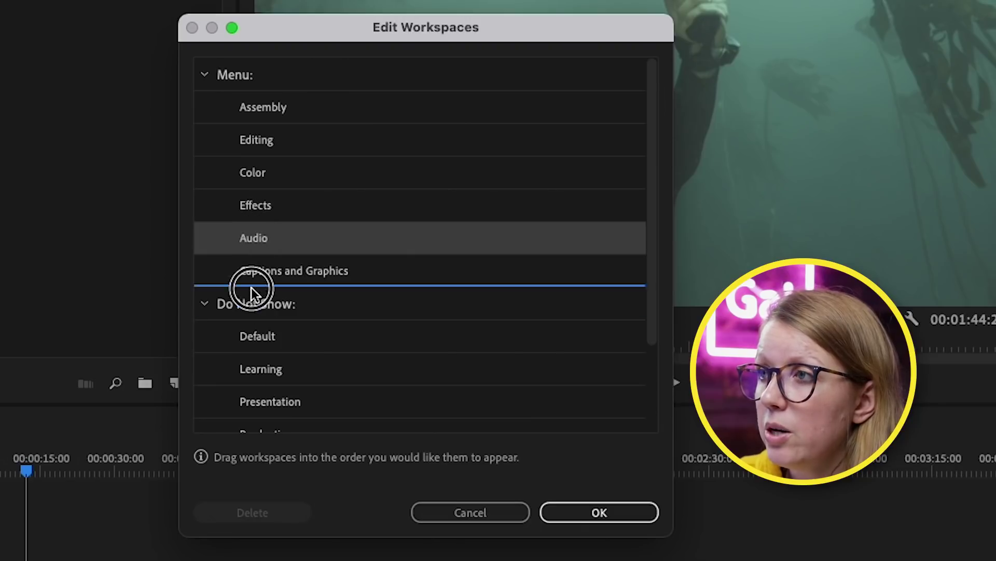
left_click(611, 513)
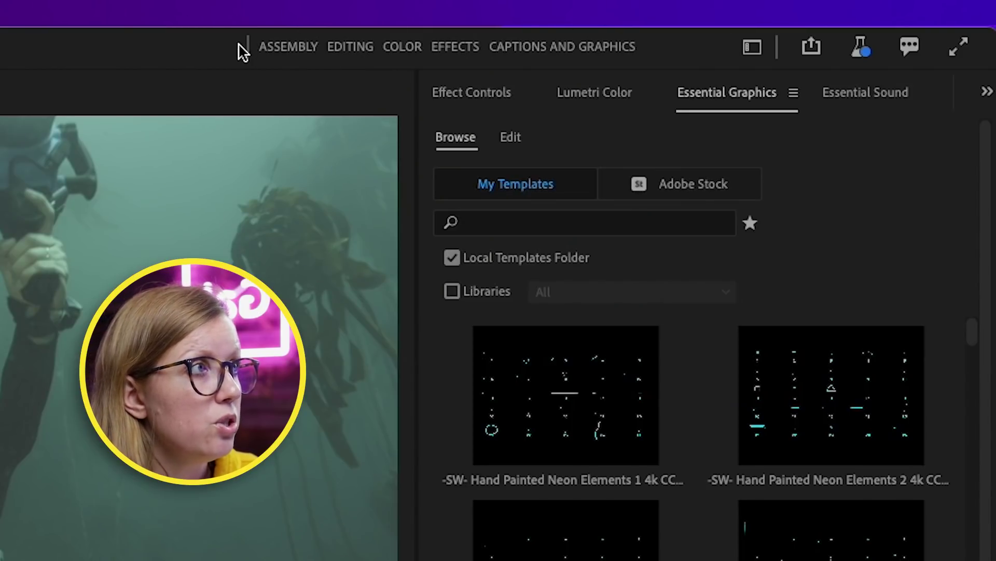
left_click_drag(248, 46, 327, 43)
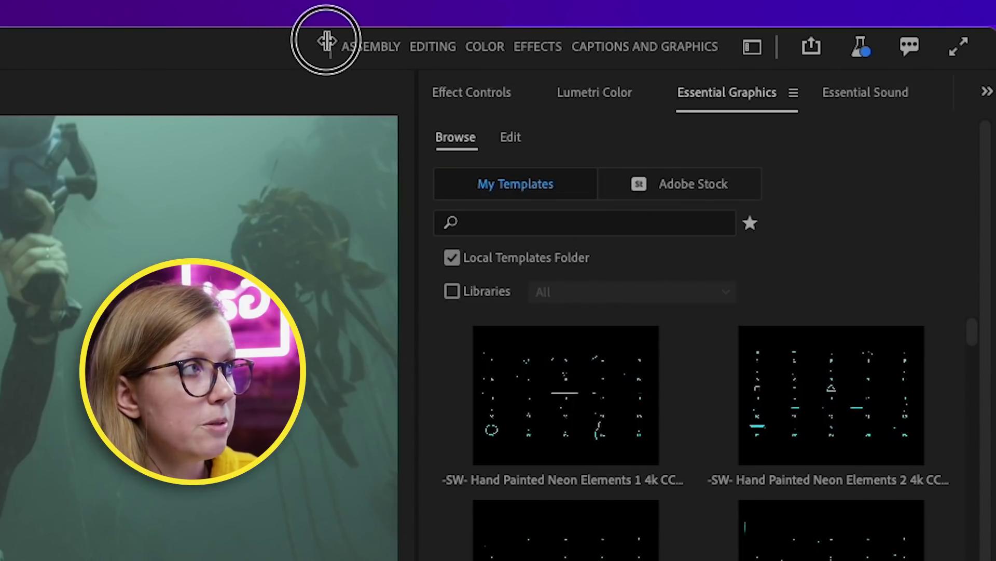
Step: Set the Sequence 01 quick export preset to YouTube 2160p 4K Ultra HD
left_click(811, 48)
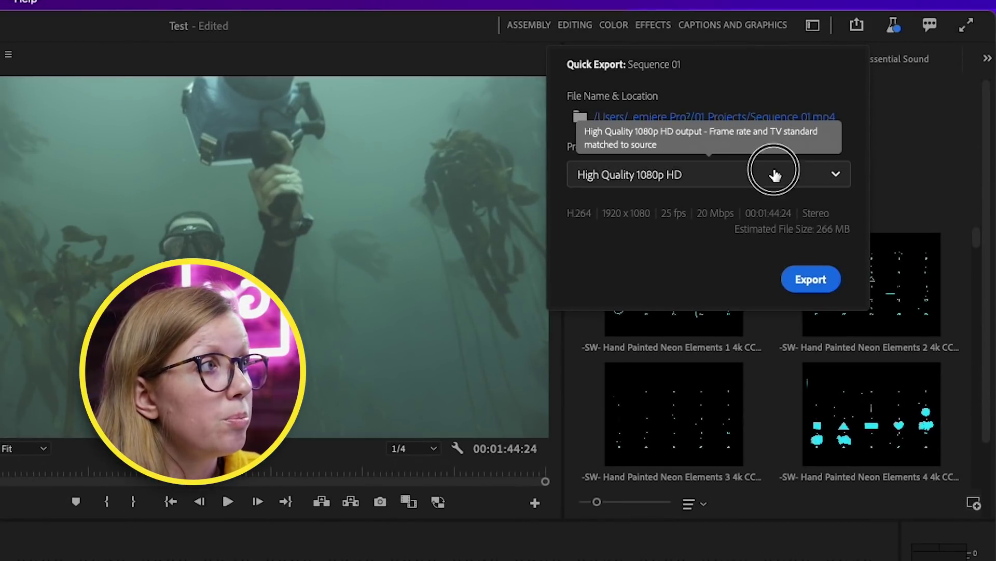
left_click(771, 174)
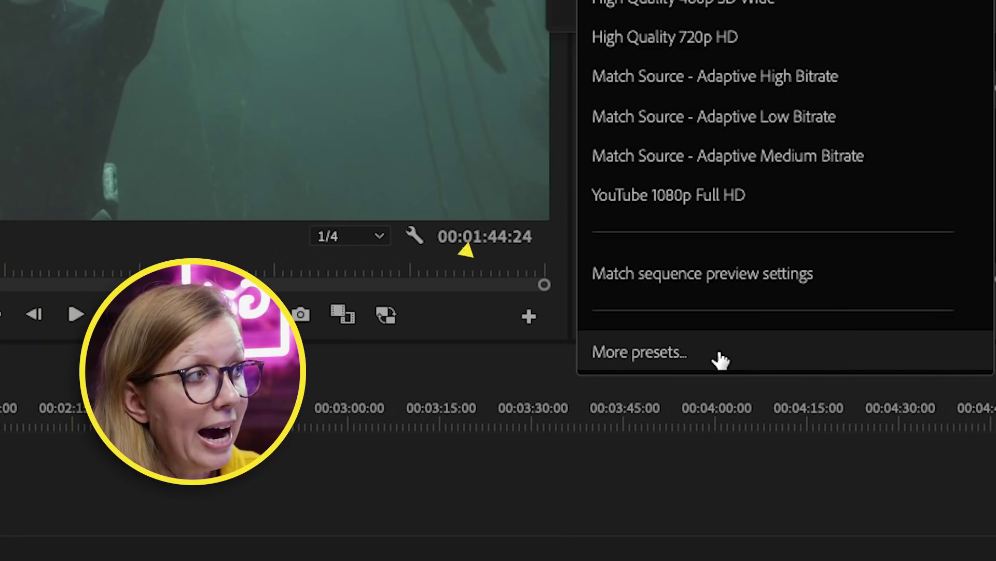
left_click(716, 360)
type("youtube")
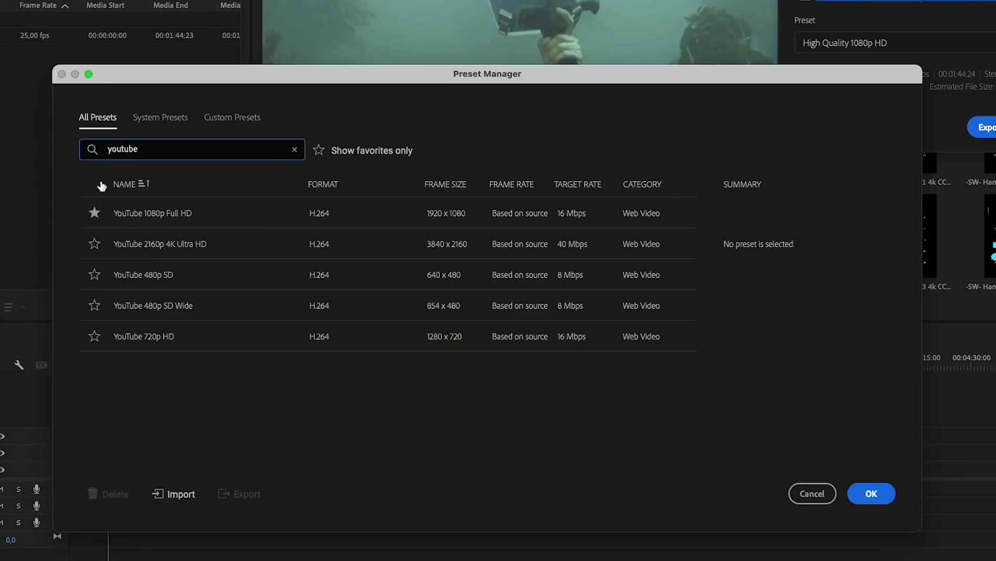
left_click(151, 244)
left_click(872, 493)
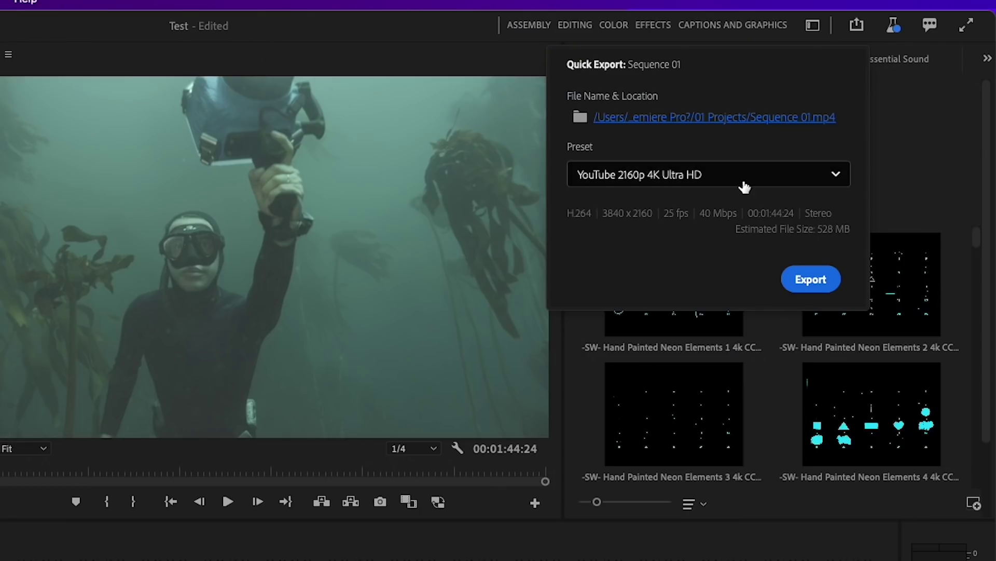
left_click(742, 184)
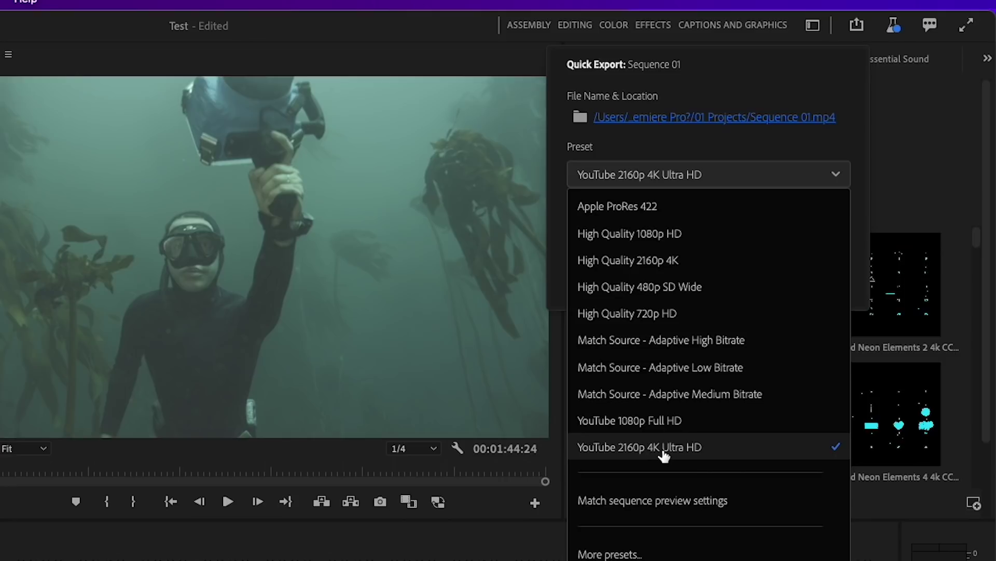
left_click(752, 139)
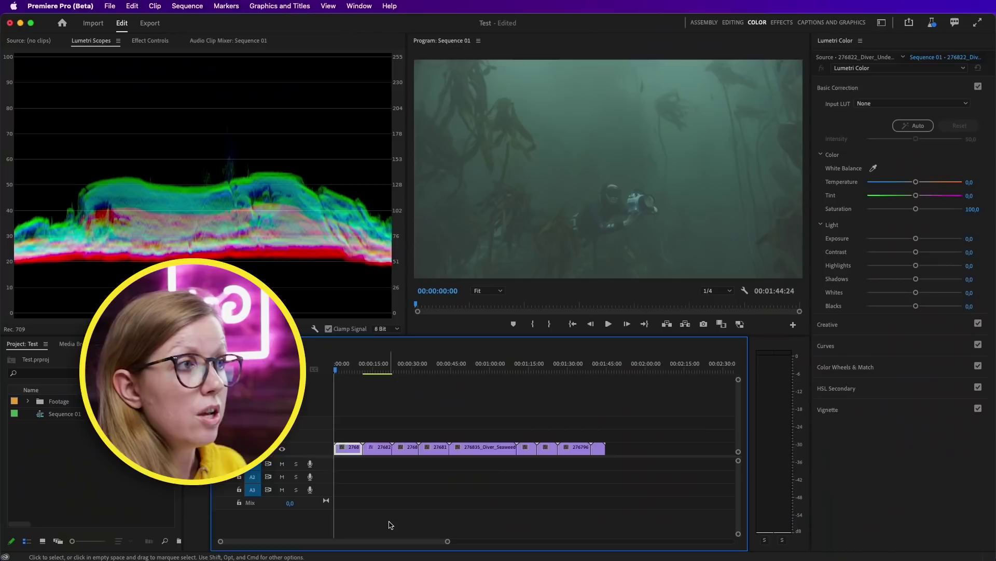
Step: Apply Auto colour to the diver clip, raise its intensity, and bypass the effect to compare
mouse_move(347, 366)
left_mouse_down()
mouse_move(514, 389)
mouse_move(475, 397)
left_mouse_up()
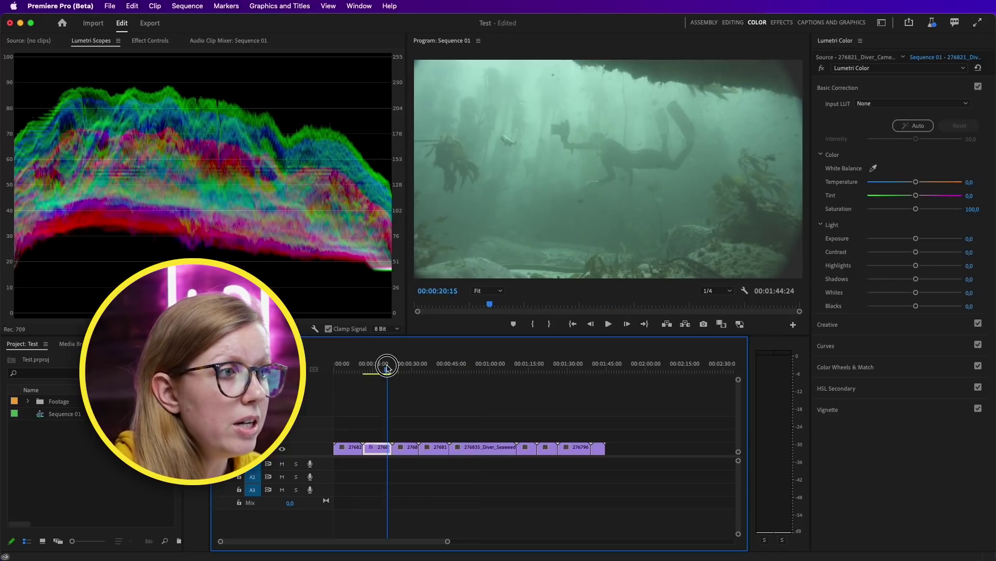
left_click_drag(386, 366, 369, 367)
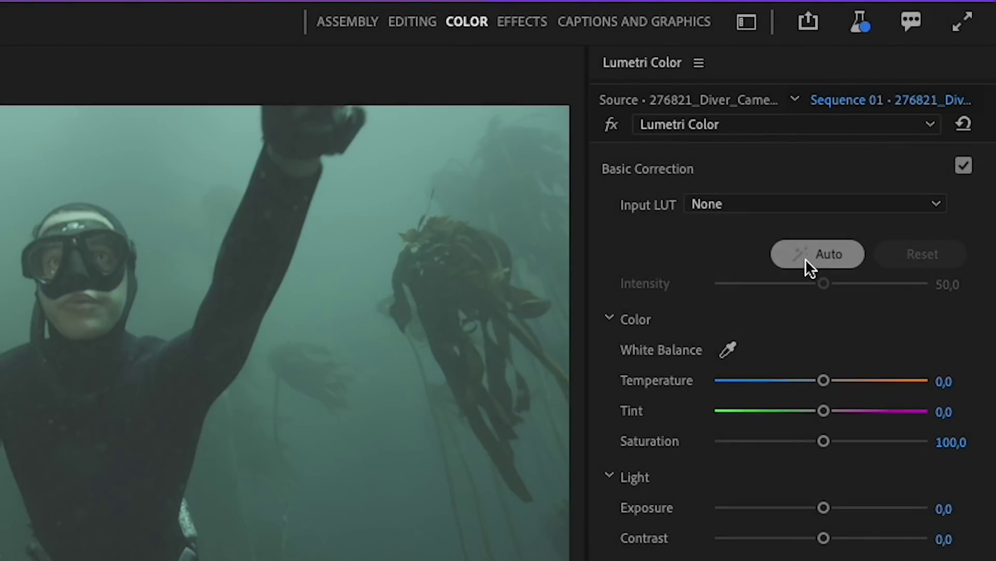
left_click(804, 259)
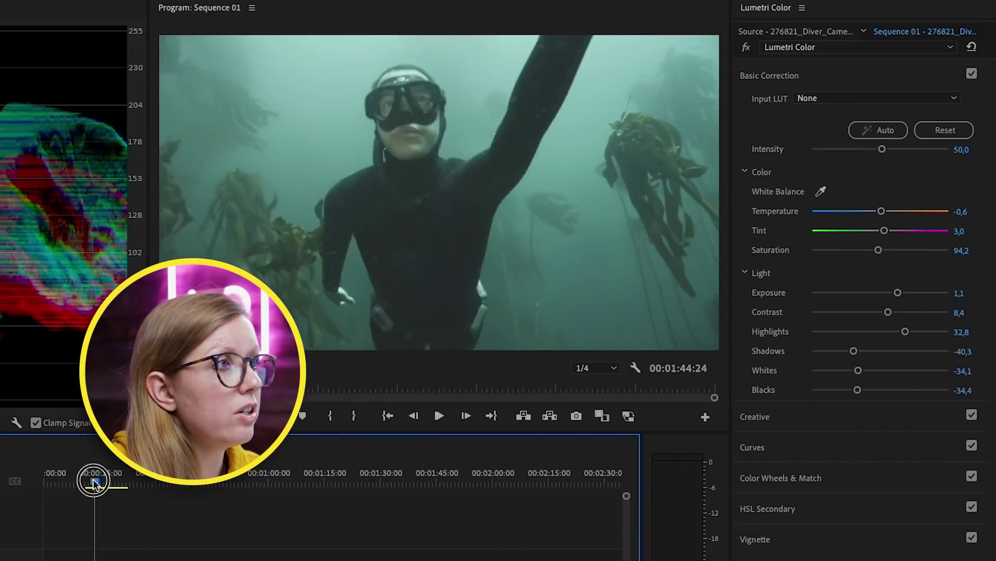
left_click_drag(97, 483, 90, 482)
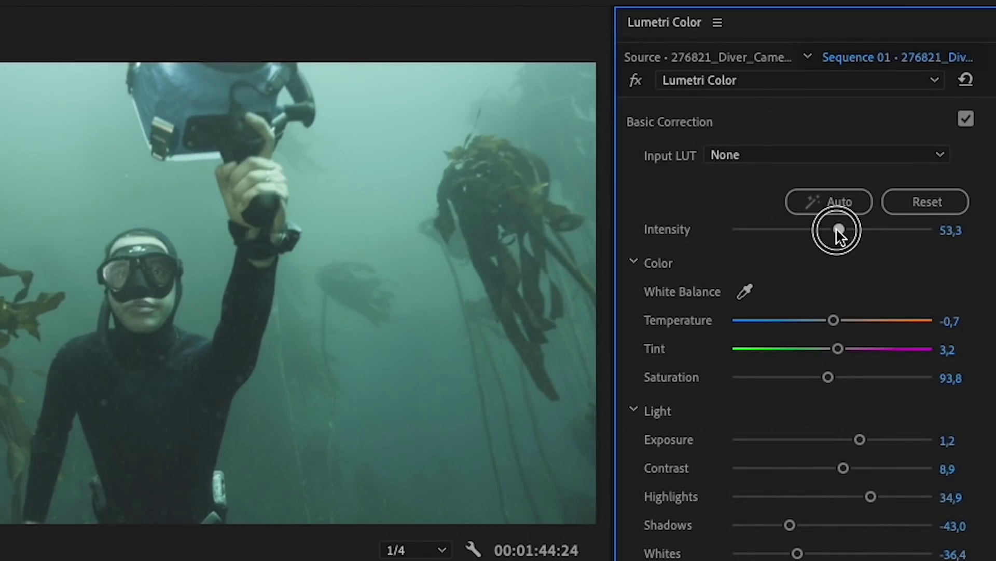
left_click_drag(837, 229, 886, 233)
left_click(889, 75)
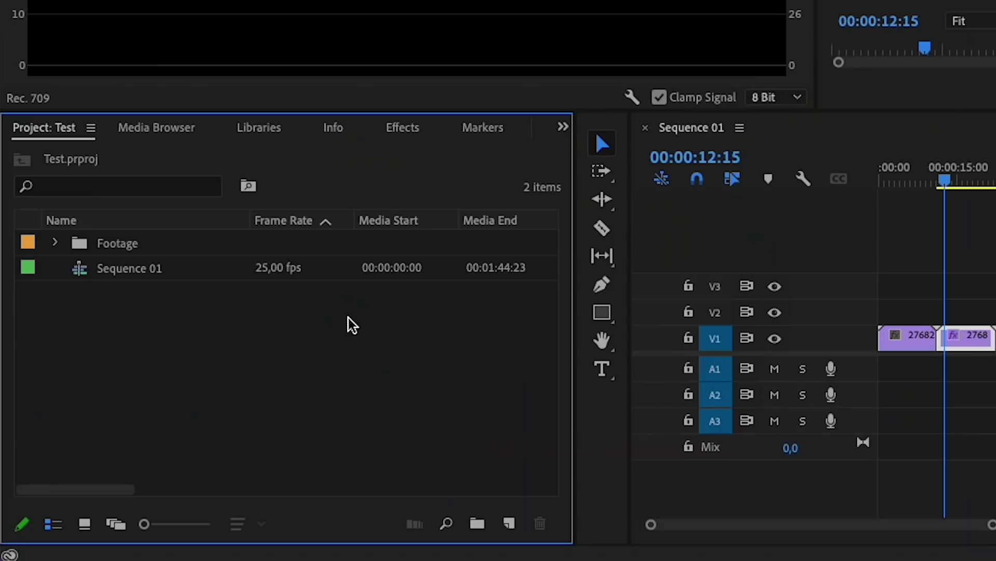
Step: Create a new adjustment layer and place it on V2 above the footage clips
right_click(349, 323)
mouse_move(394, 420)
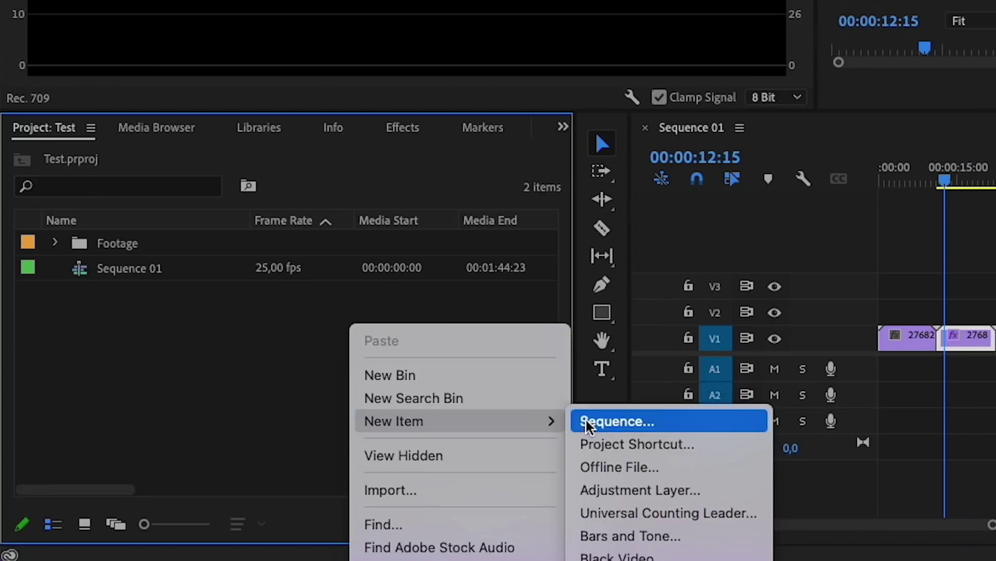
left_click(618, 492)
left_click(735, 264)
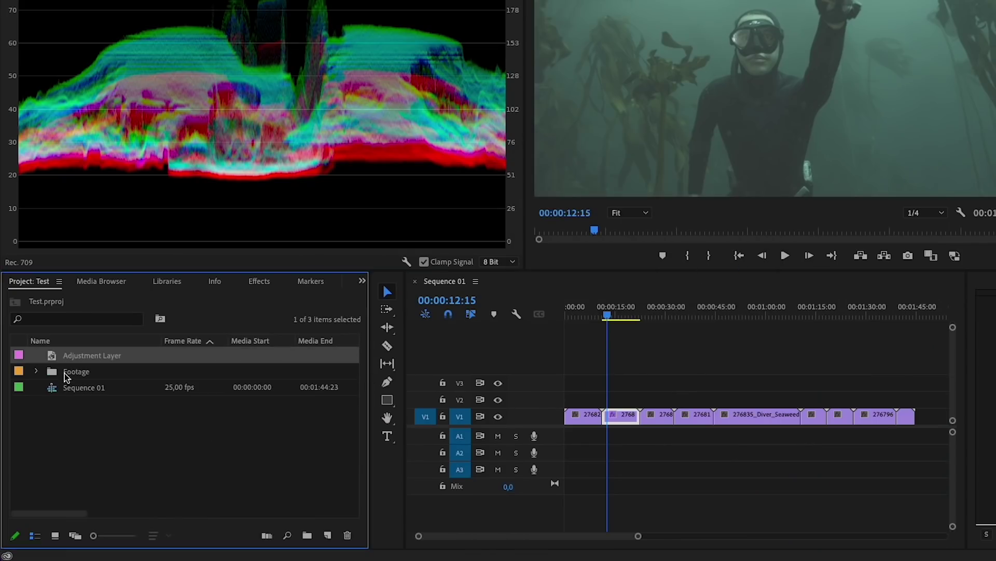
mouse_move(646, 366)
left_mouse_down()
mouse_move(550, 385)
mouse_move(572, 400)
mouse_move(926, 392)
mouse_move(915, 398)
left_mouse_up()
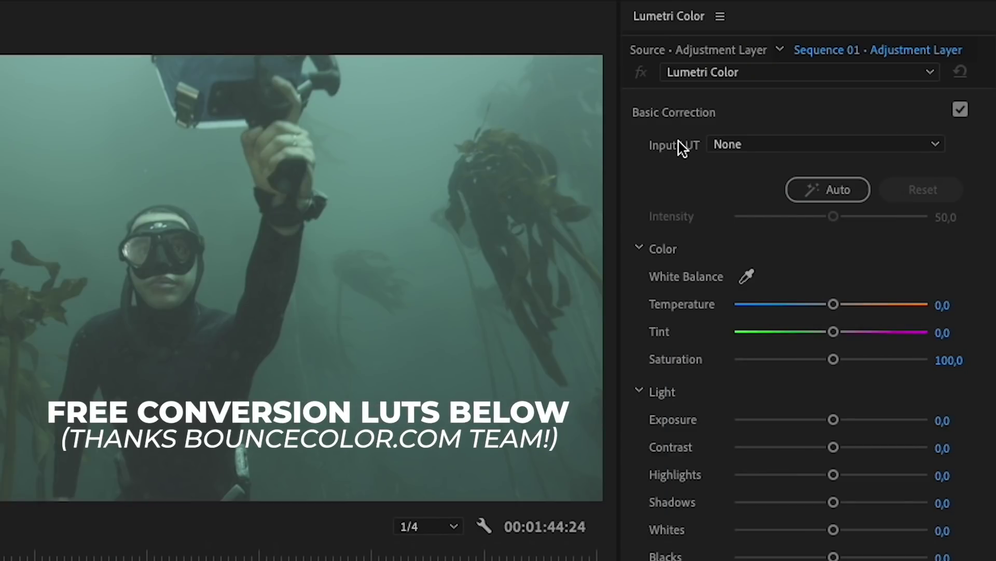
Step: Load the RED RedLogFilm DragonColor2 to Rec.709 LUT as input LUT and play back
left_click(736, 144)
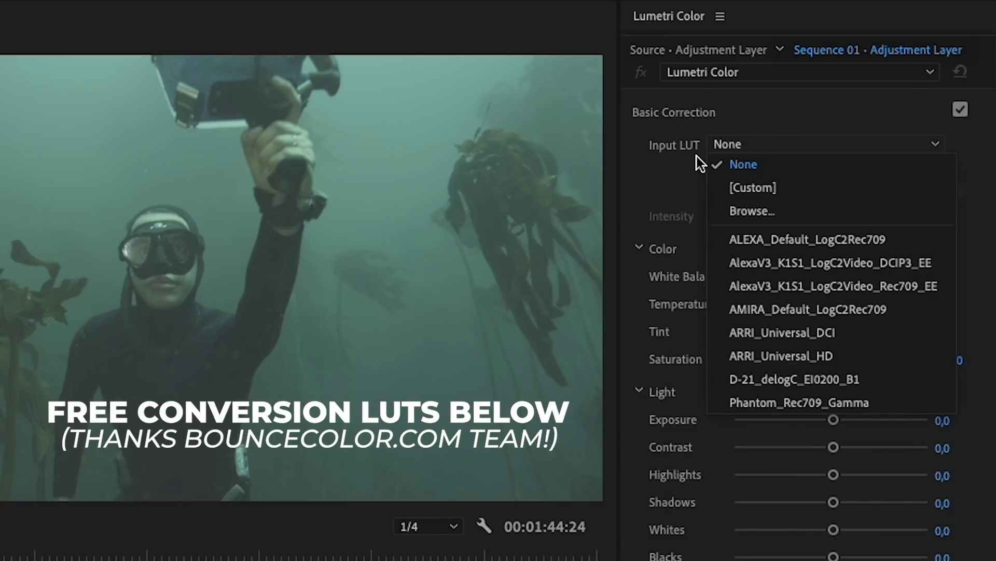
left_click(739, 210)
left_click(187, 48)
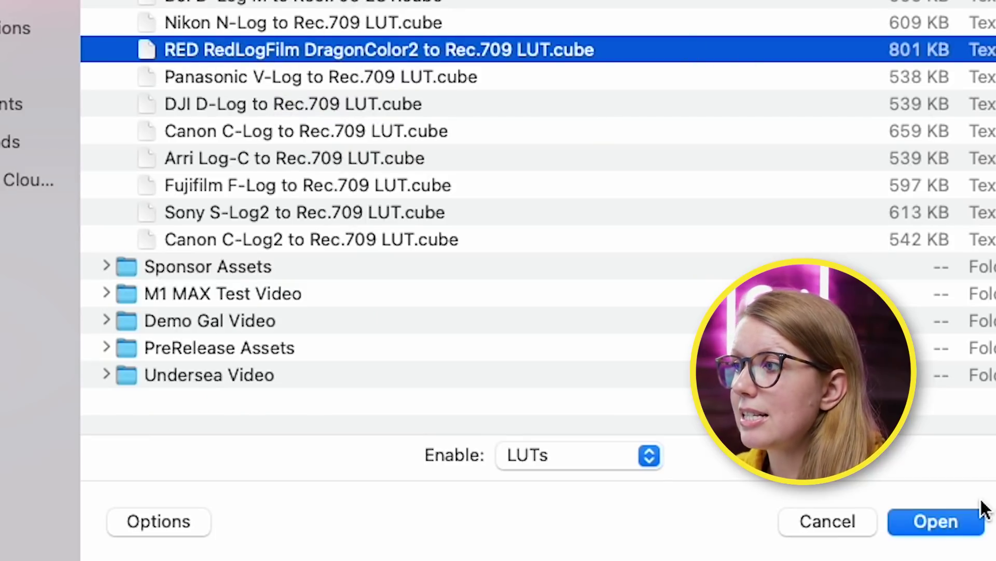
left_click(949, 526)
key("space")
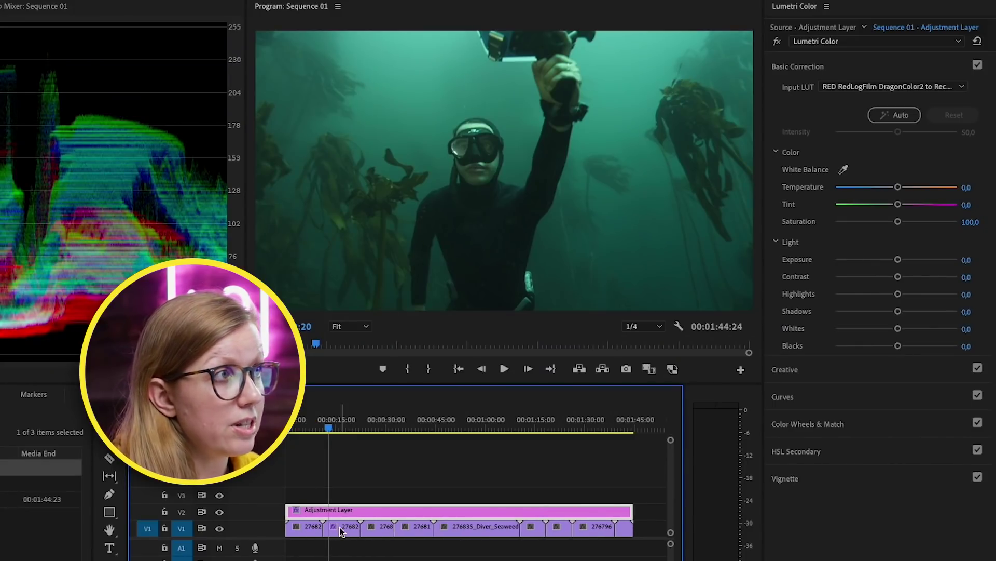
Step: Apply Auto colour to the diver clip and lower its intensity to about 34
left_click(891, 115)
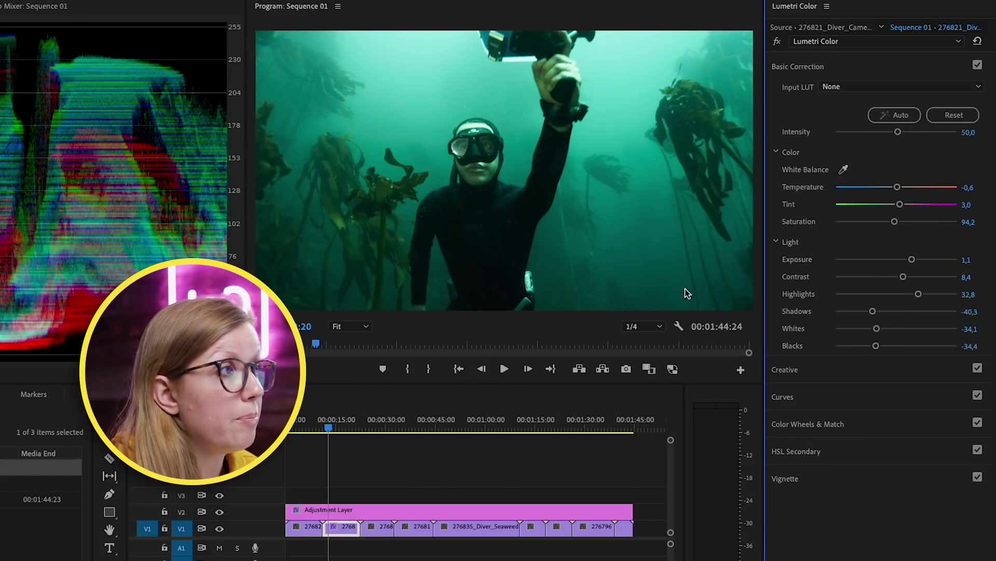
left_click_drag(896, 135, 894, 133)
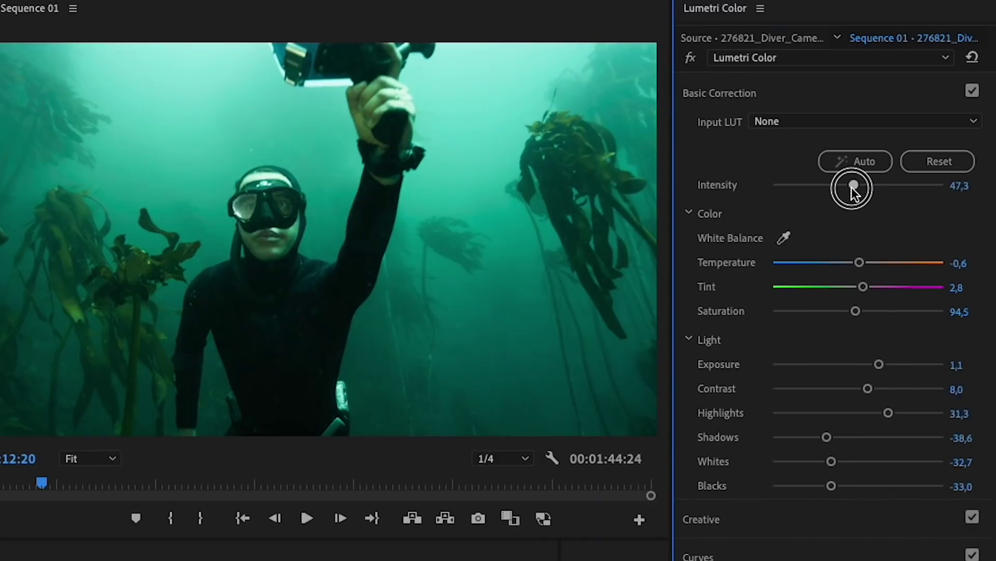
left_click_drag(840, 187, 828, 188)
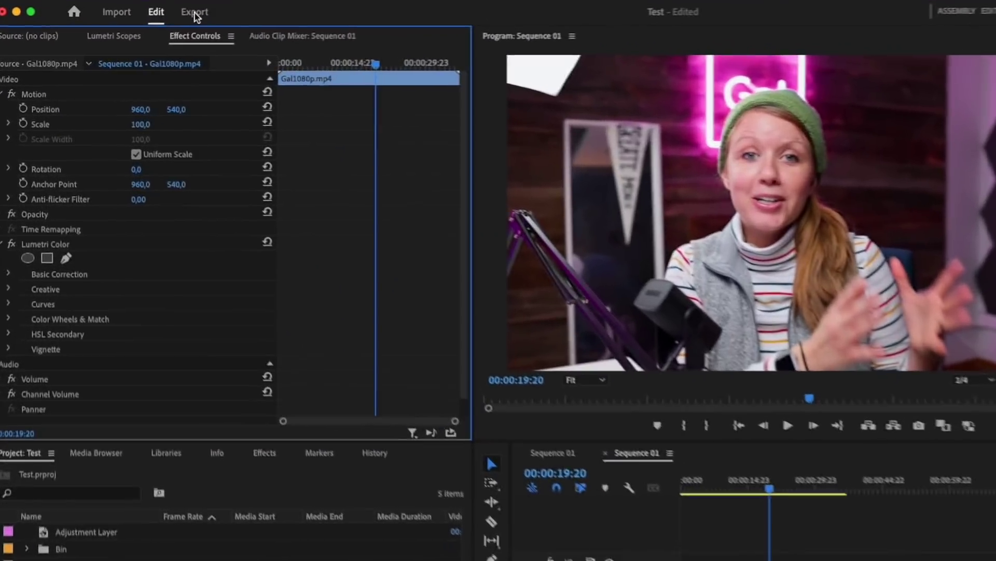
Step: Switch to the Export workspace, back to Edit, then to Export again
left_click(196, 16)
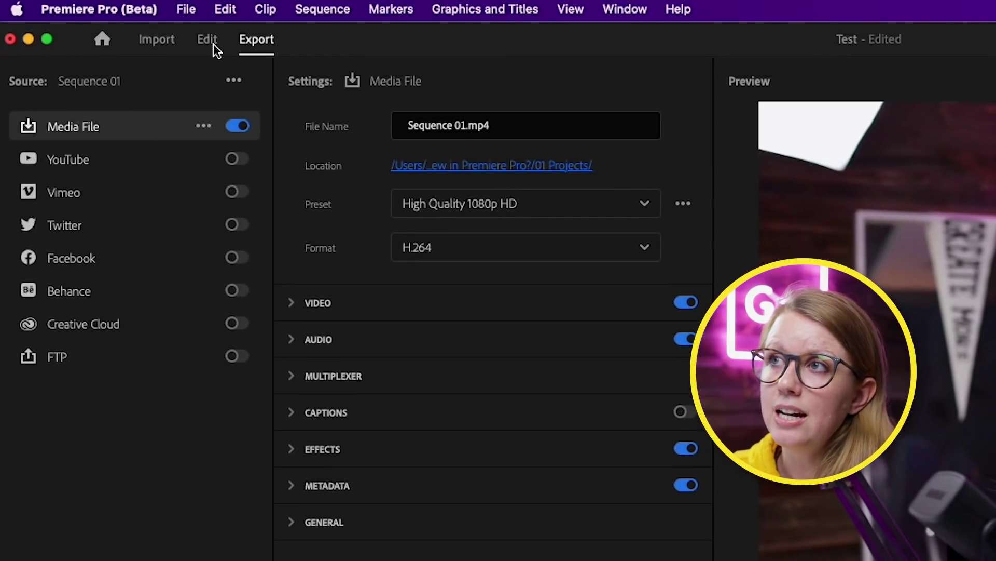
left_click(209, 39)
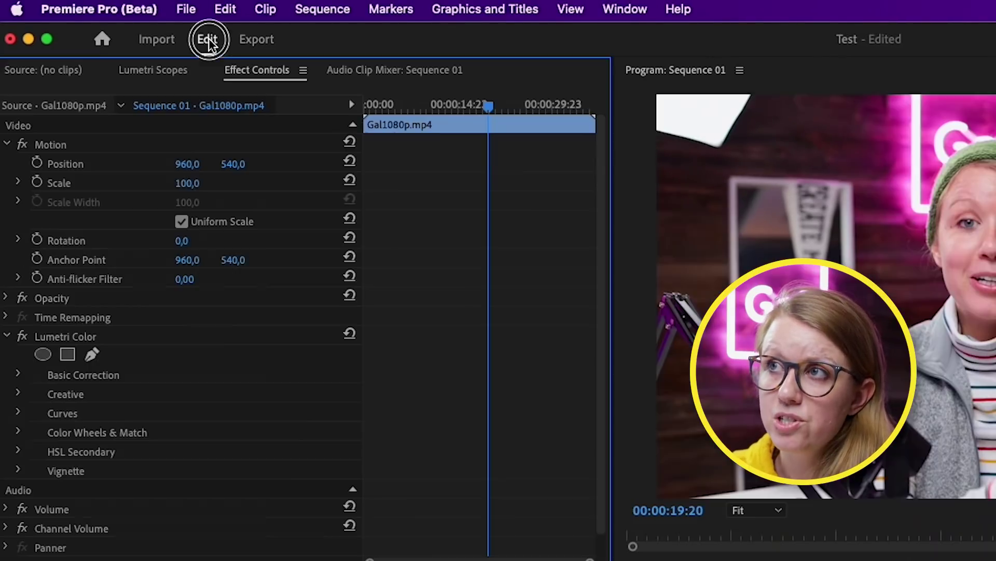
left_click(252, 39)
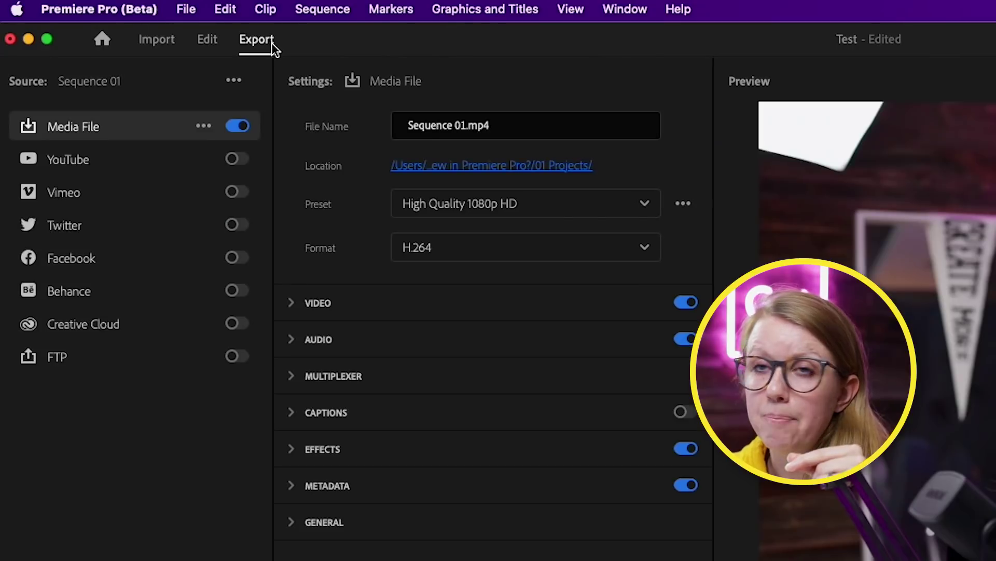
Step: Open and dismiss the File menu, then compare the older export dialog's settings categories
left_click(186, 7)
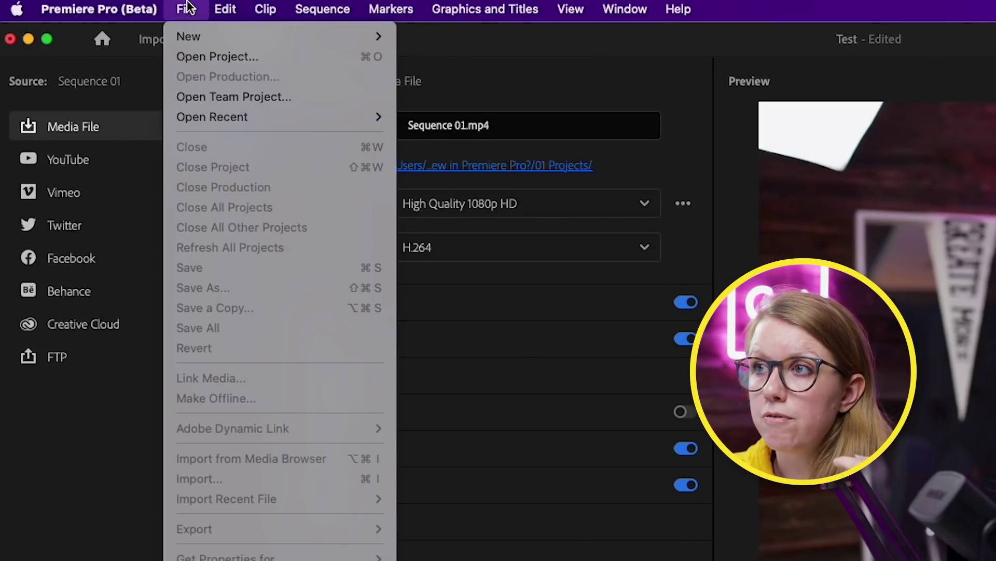
left_click(485, 527)
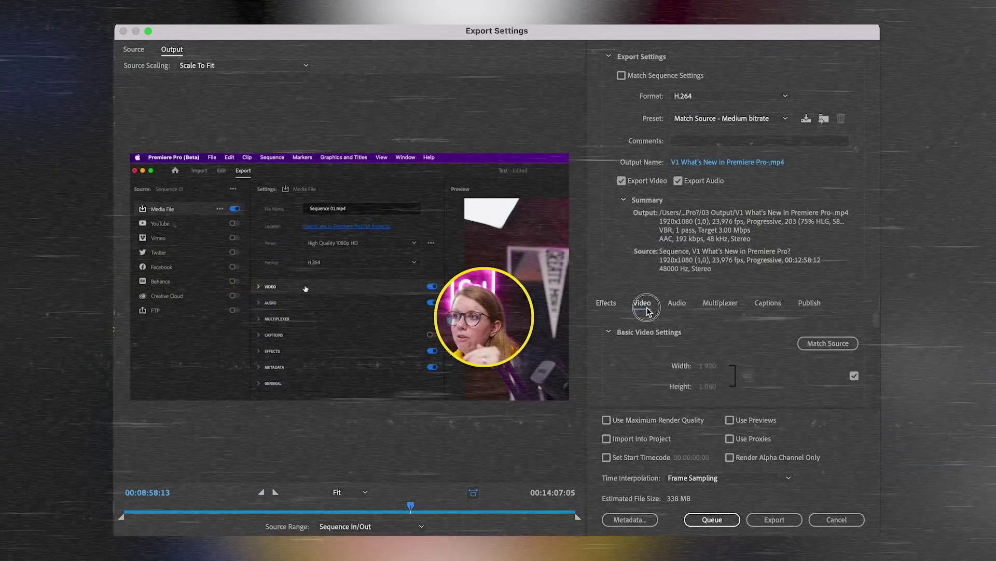
left_click(678, 306)
left_click(720, 305)
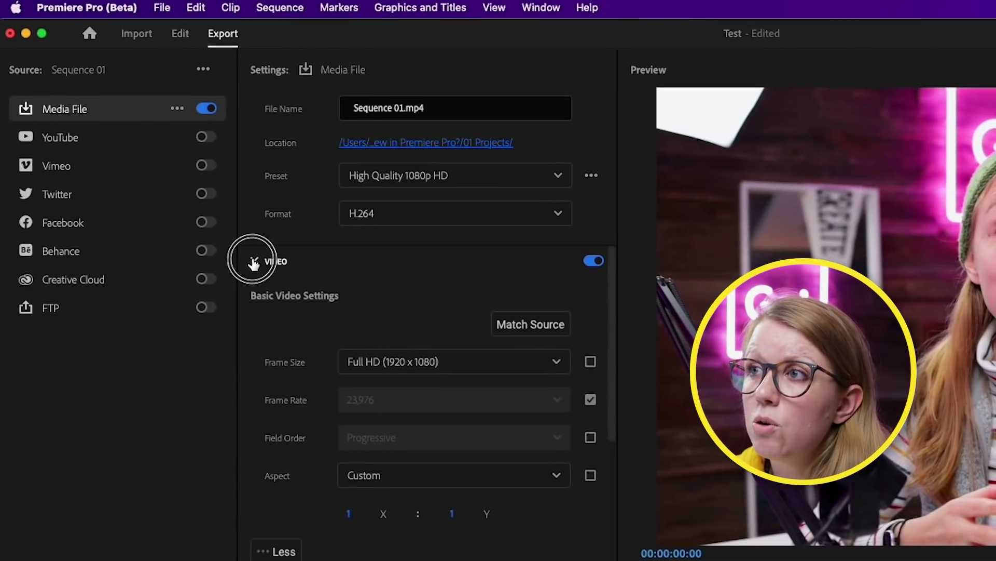
Step: Glance at the Captions export settings, then add YouTube as a destination, set to Private
left_click(257, 358)
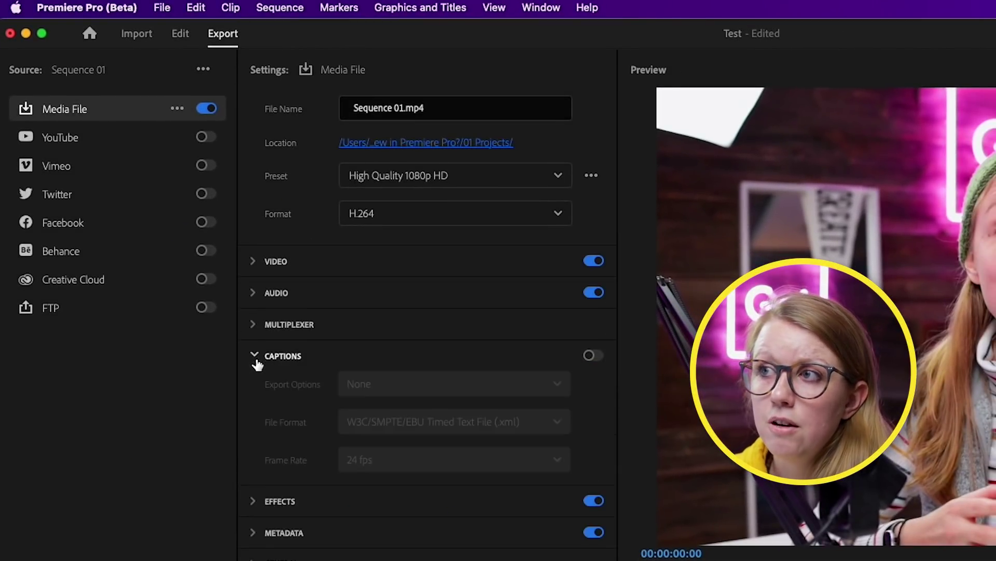
left_click(253, 358)
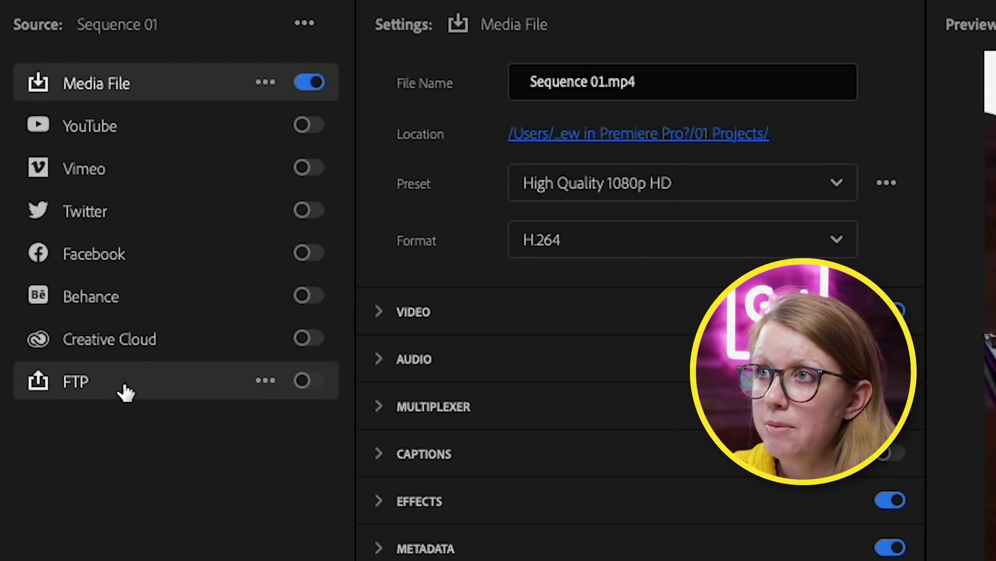
left_click(206, 138)
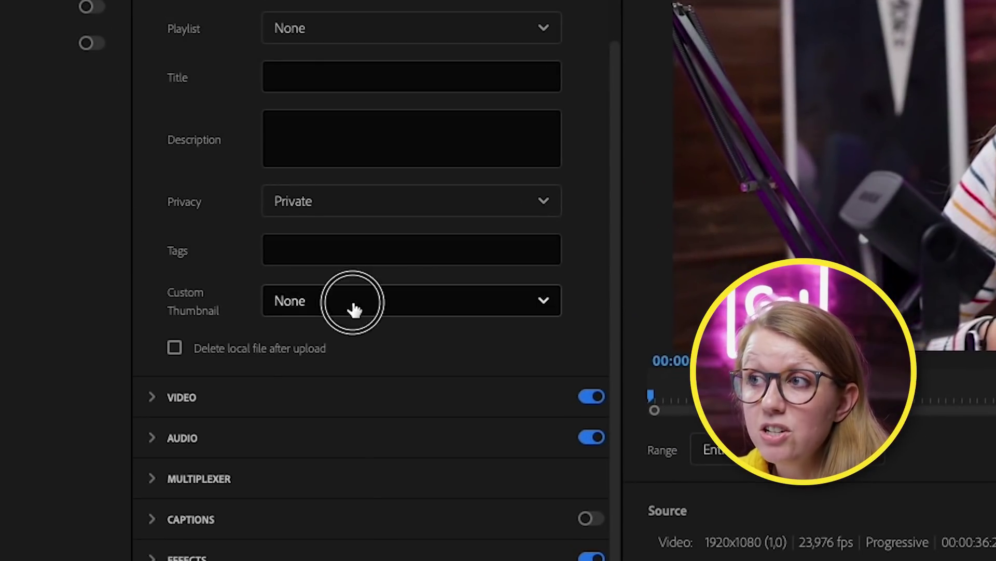
left_click(352, 307)
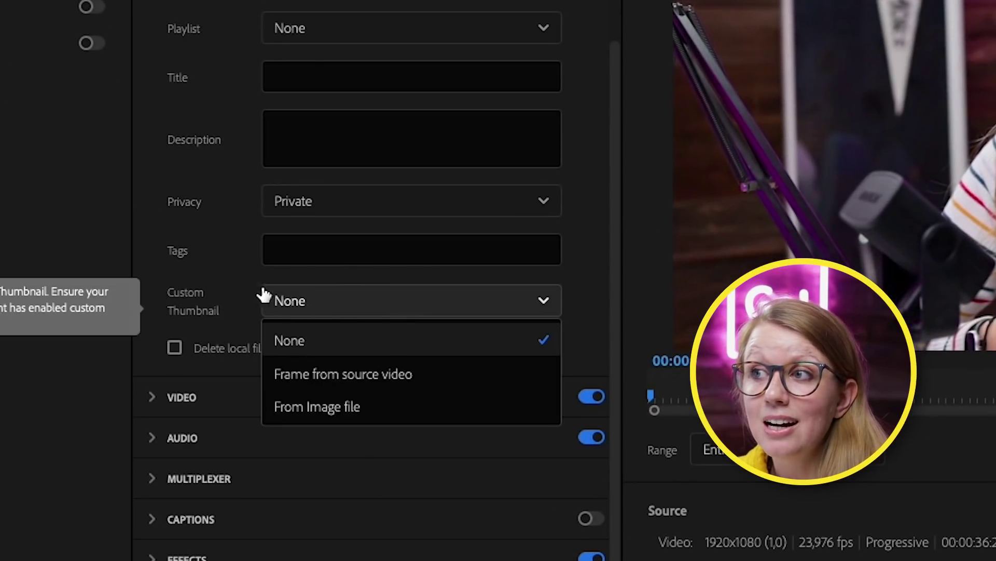
left_click(236, 285)
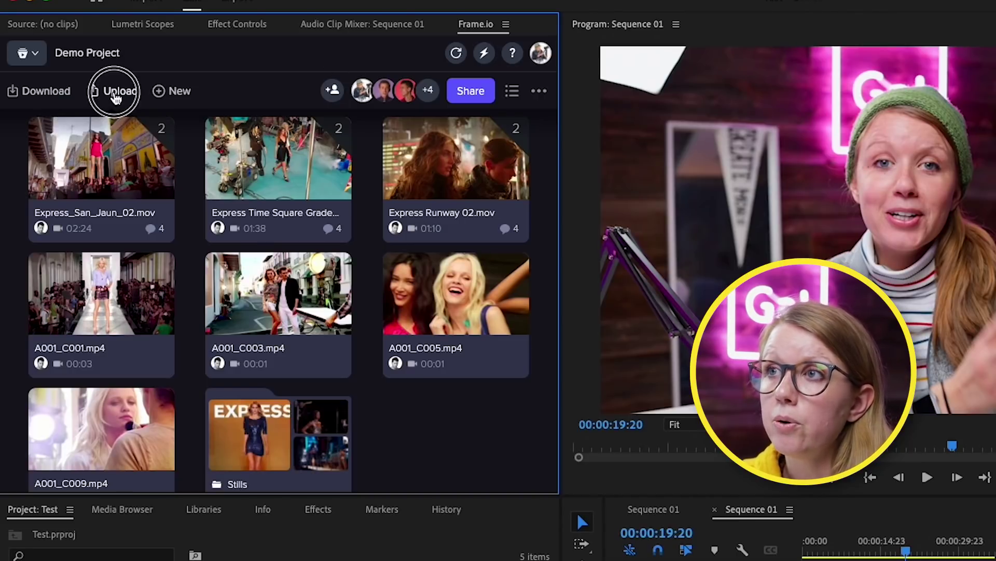
Step: Show the Frame.io upload choices: Active Sequence, Files, Bin and Project File
left_click(114, 93)
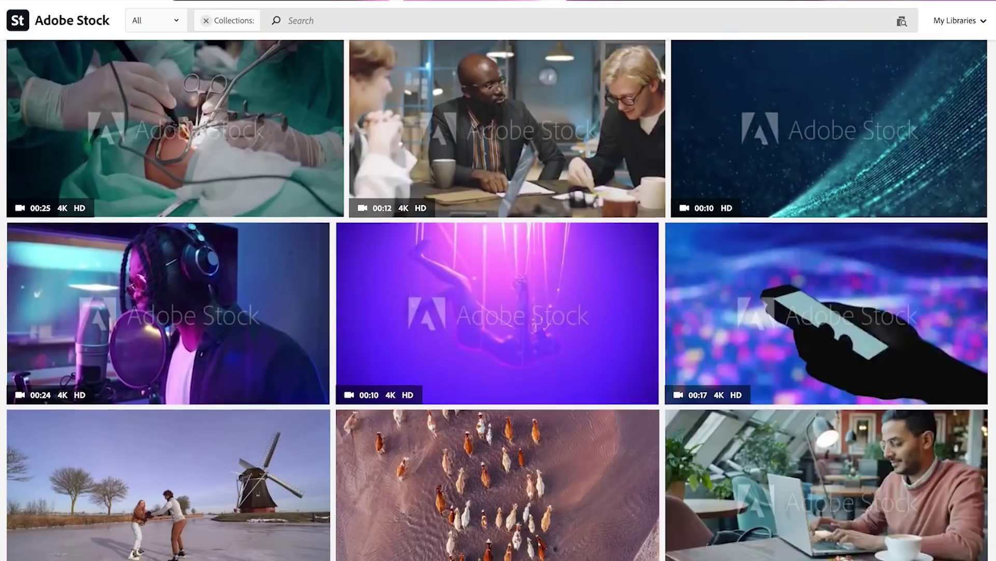
scroll(498, 300, "down", 2)
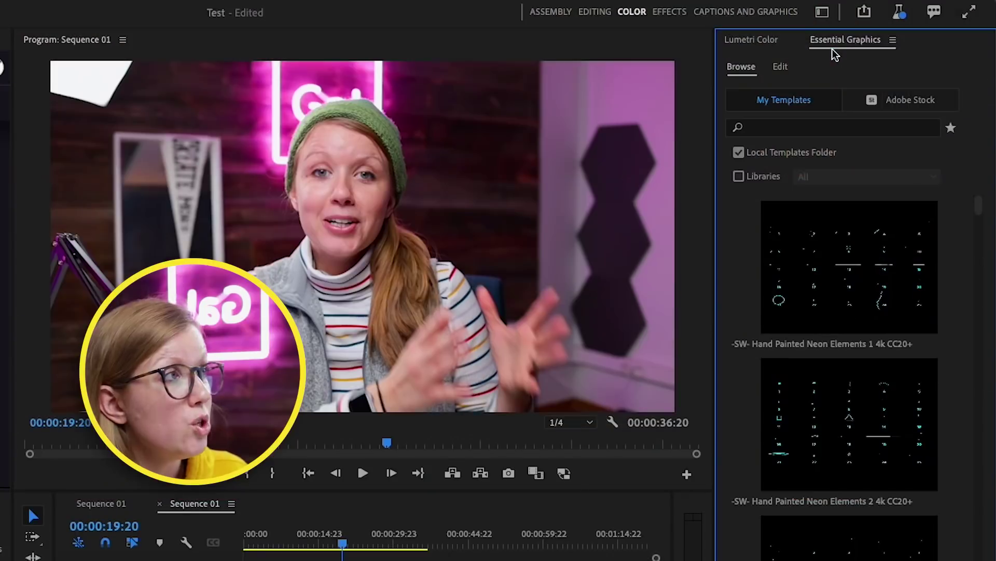
Step: Filter Adobe Stock templates to Free, page forward twice, then return to page 1
left_click(911, 98)
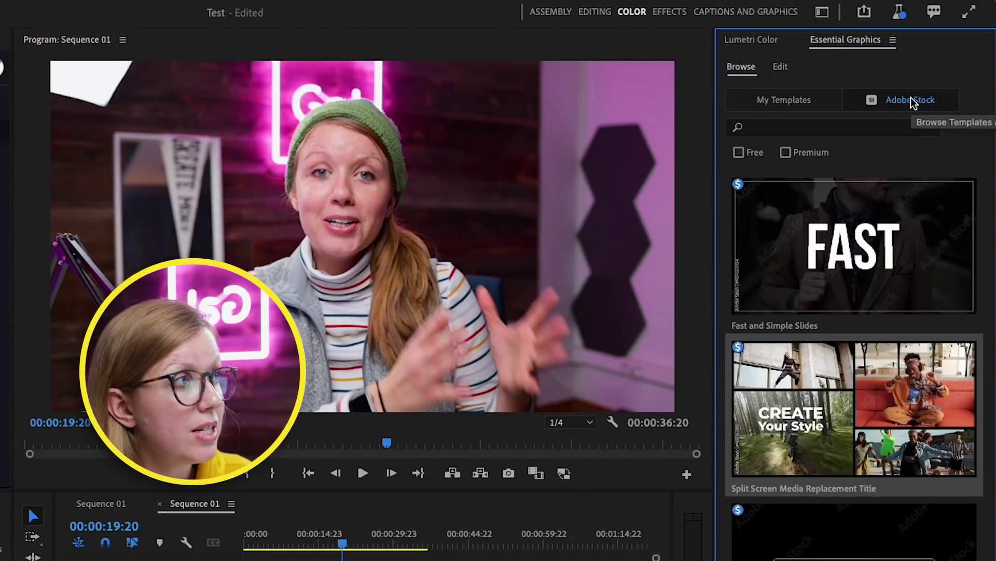
left_click(737, 153)
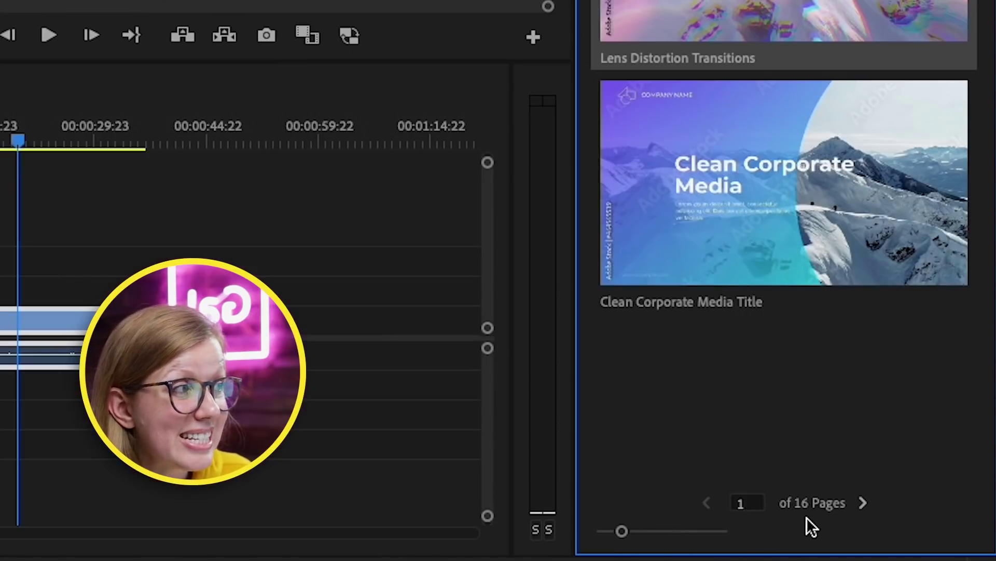
left_click(860, 505)
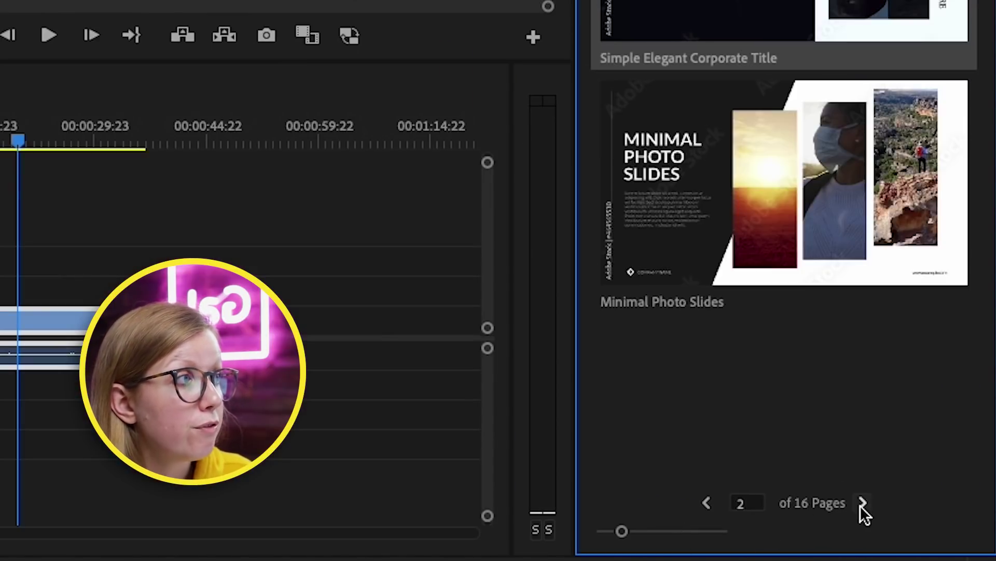
left_click(861, 505)
left_click(705, 505)
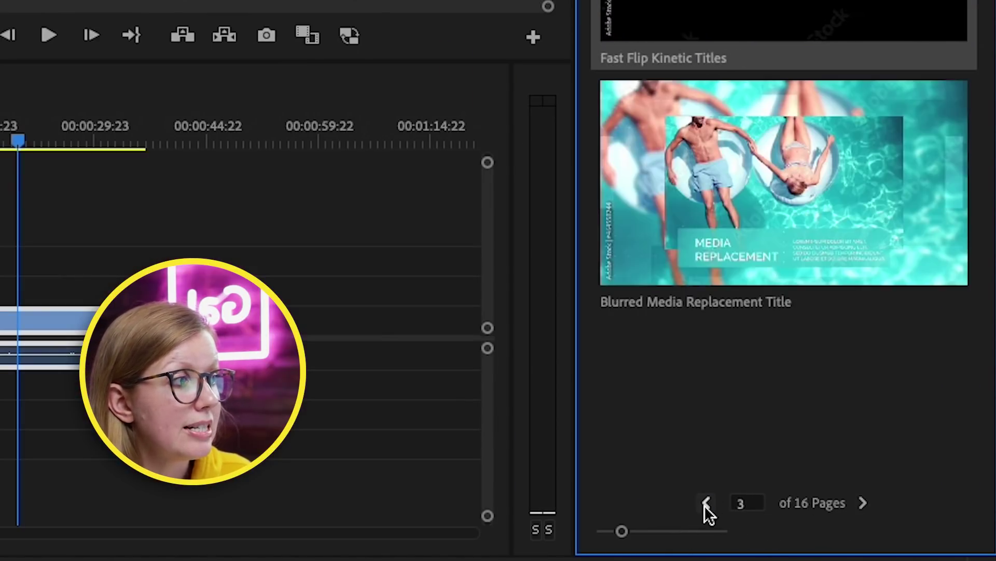
left_click(705, 505)
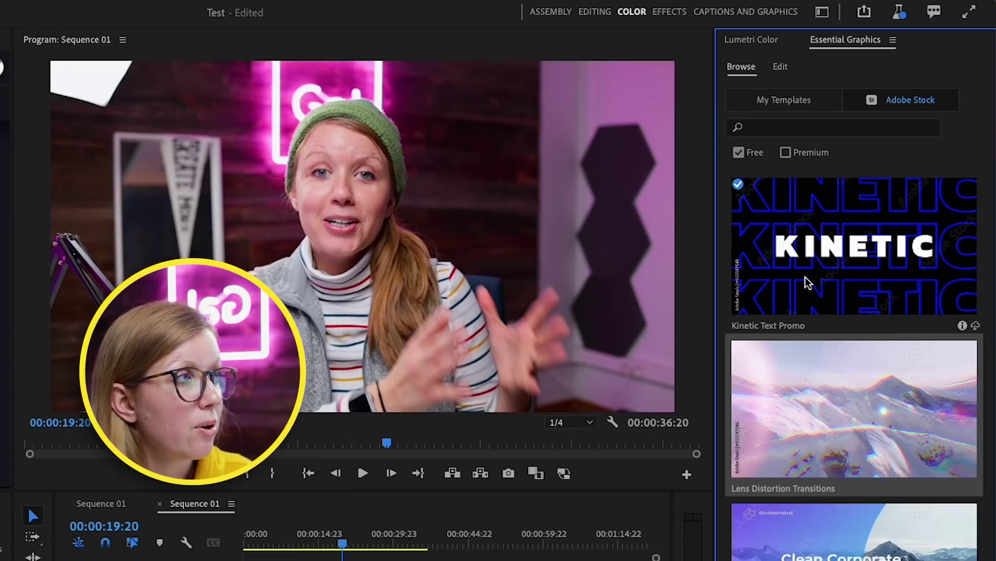
Step: License Kinetic Text Promo so it joins Gaming Transition in My Templates
left_click_drag(870, 285, 870, 286)
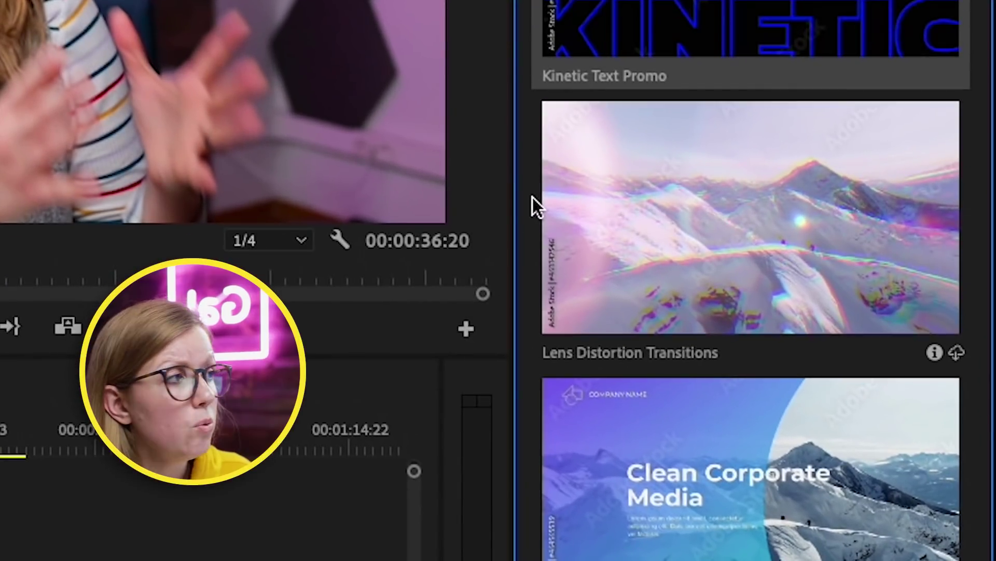
left_click(957, 355)
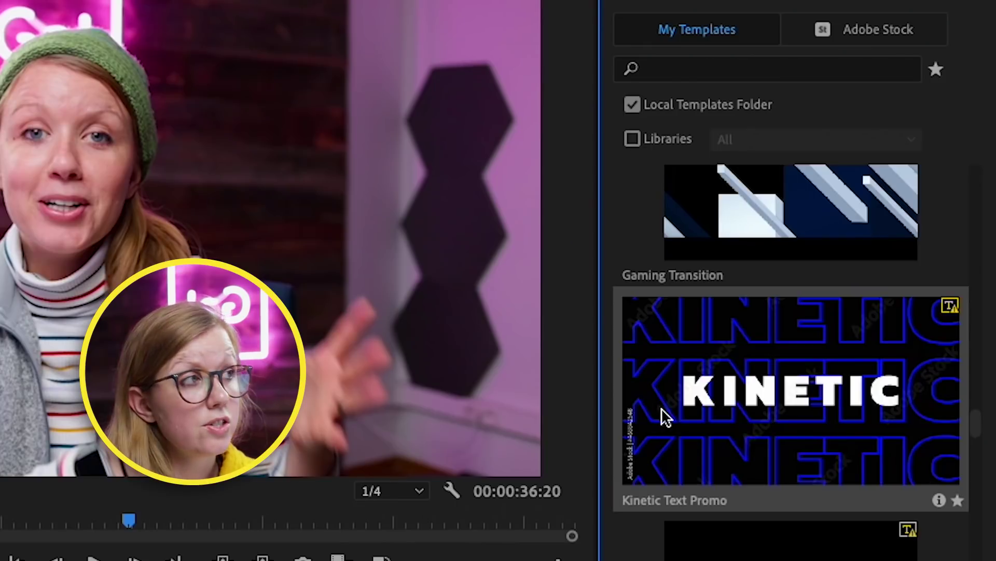